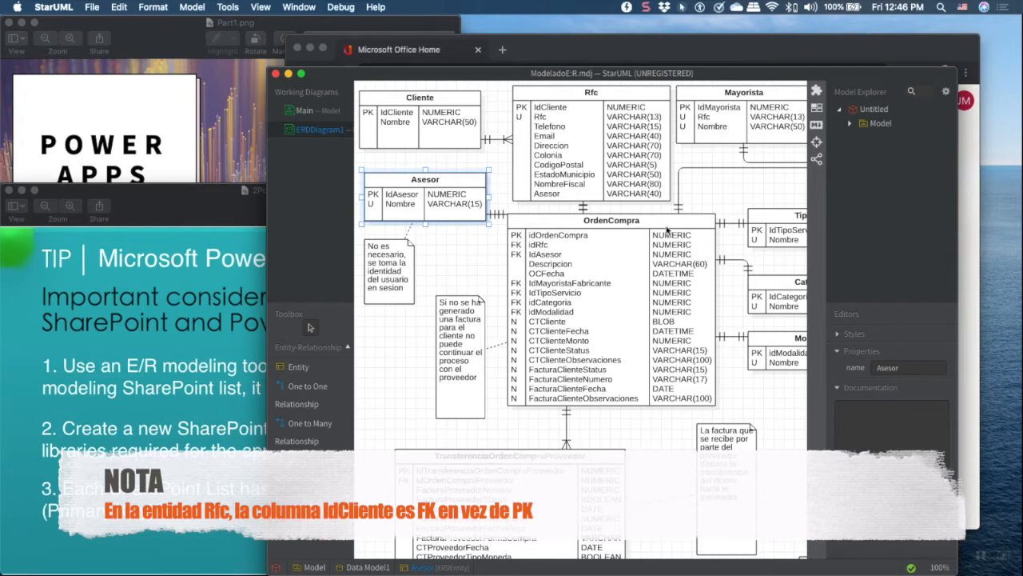
Examine the OrdenCompra, Mayorista, Rfc and Cliente entities in the ER diagram, then review the SharePoint tips image in Preview
click(644, 225)
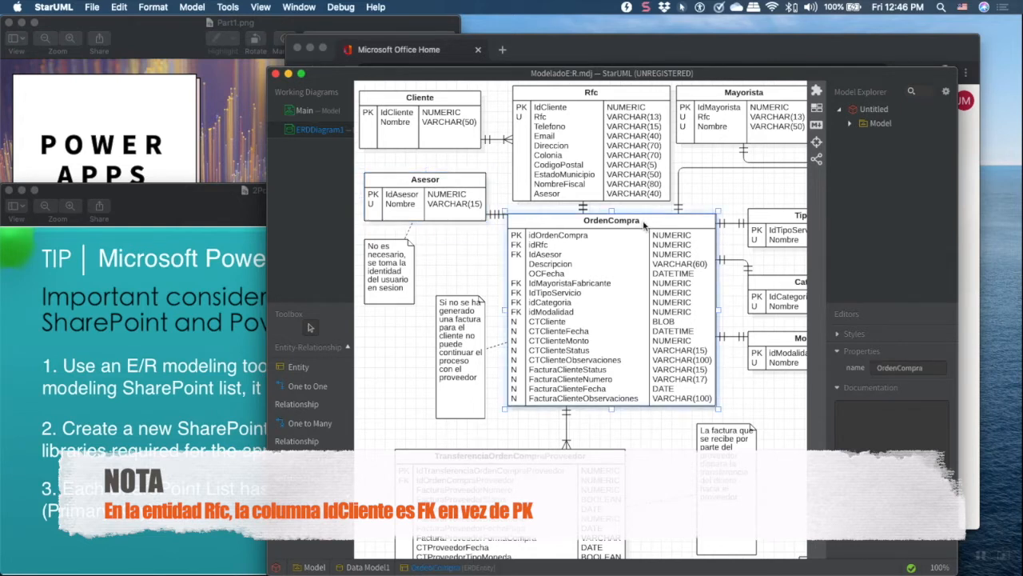
click(756, 103)
scroll(704, 196, right, 5)
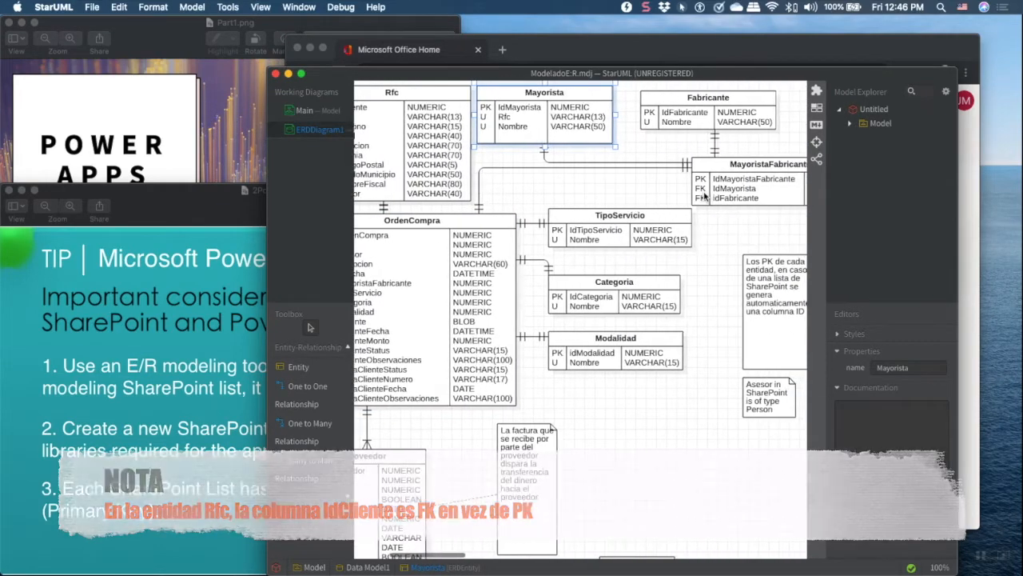
scroll(705, 195, left, 5)
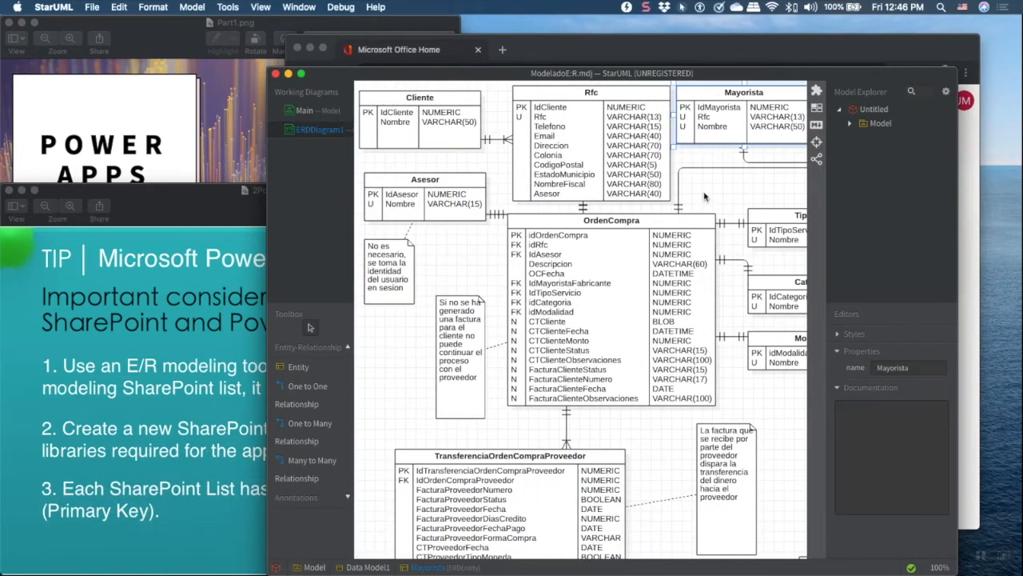
click(571, 94)
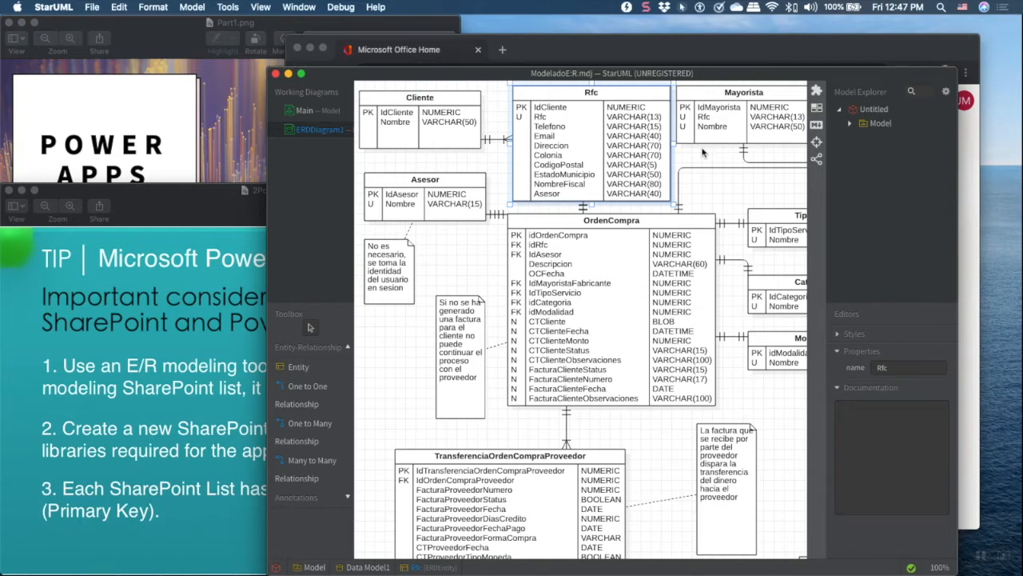
scroll(704, 144, right, 5)
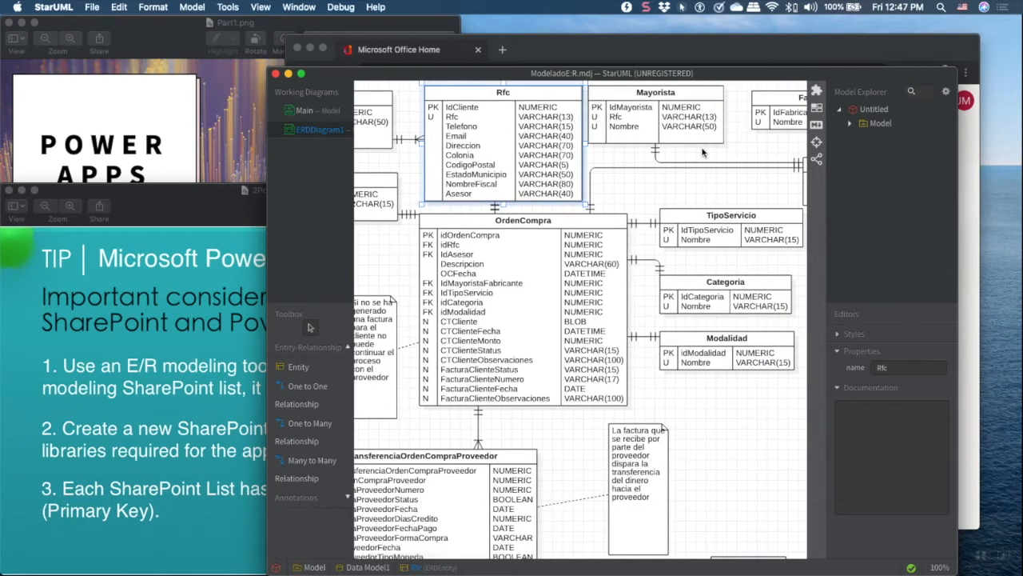
scroll(520, 109, left, 5)
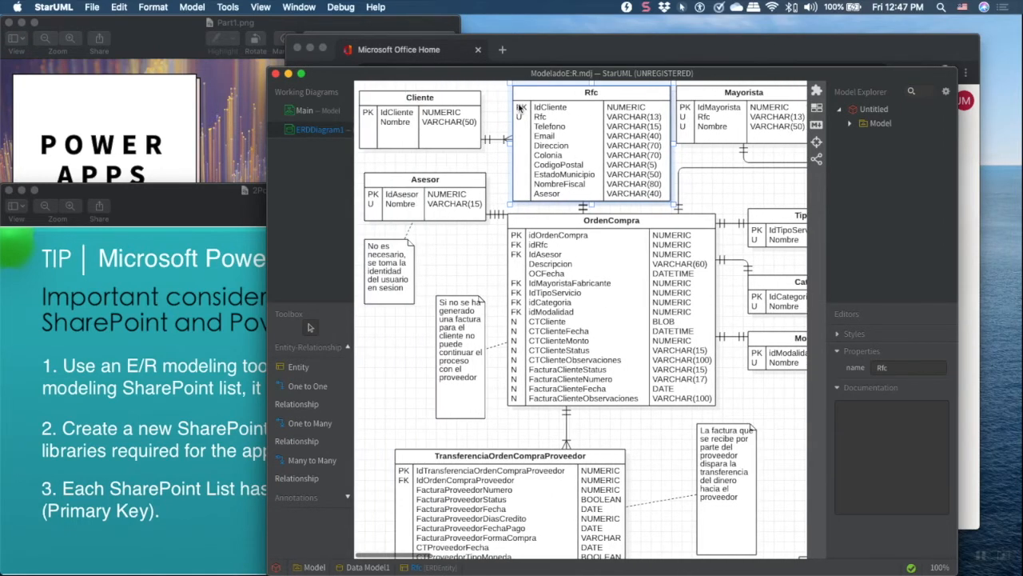
click(391, 116)
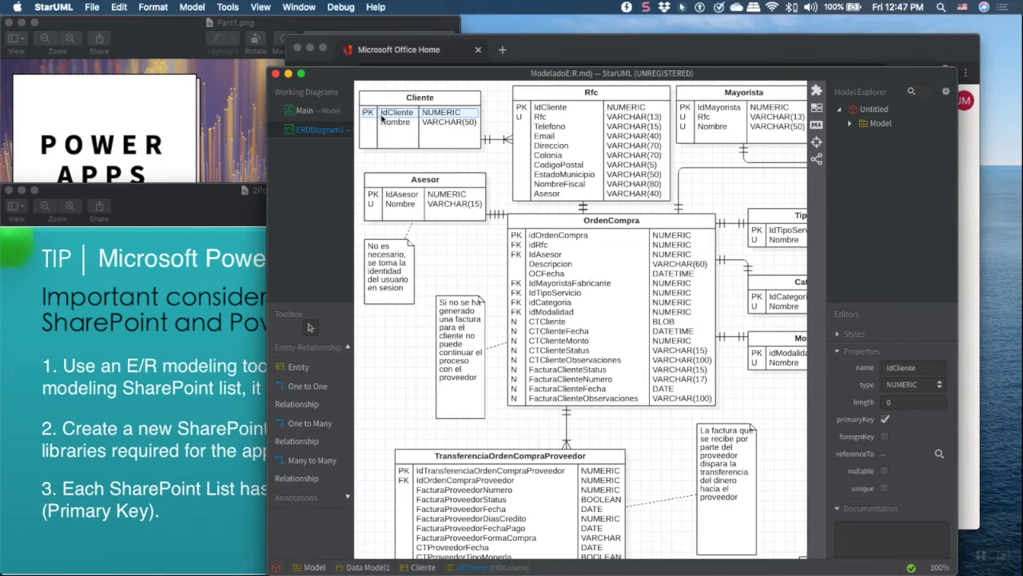
click(167, 403)
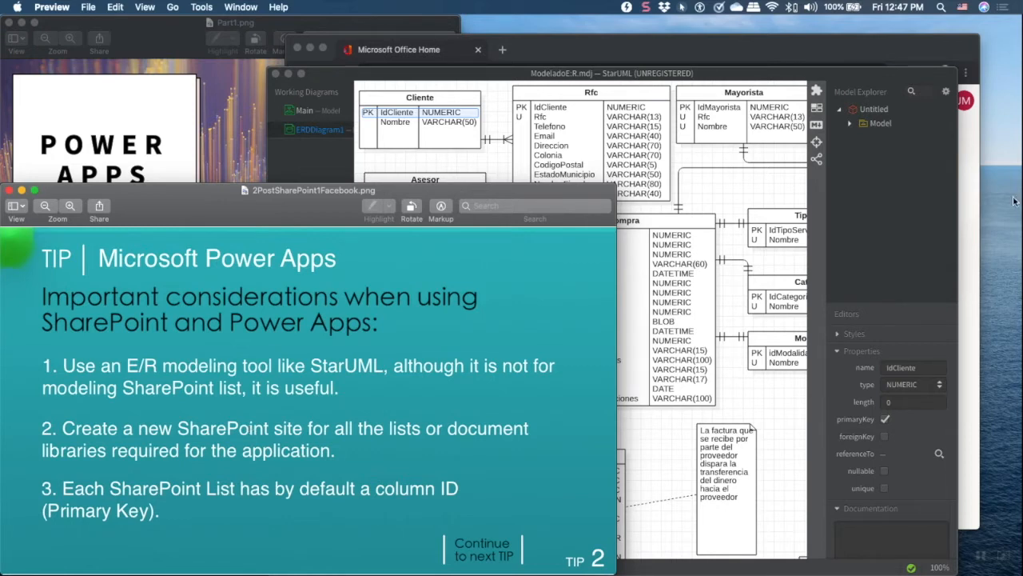
Switch to Chrome and open the Microsoft 365 admin center from Office Home, and from there the SharePoint admin center
click(897, 47)
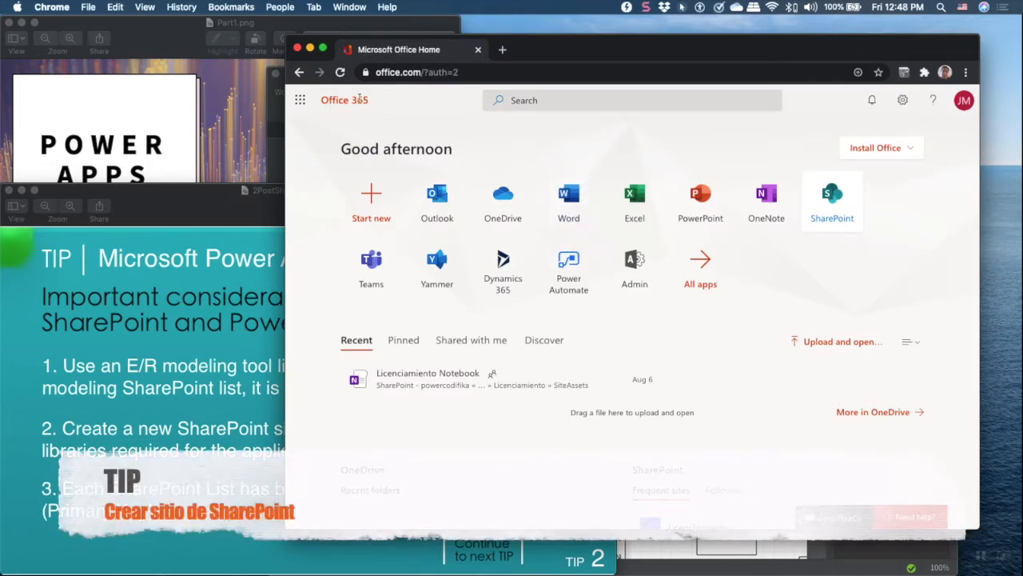
scroll(490, 154, down, 1)
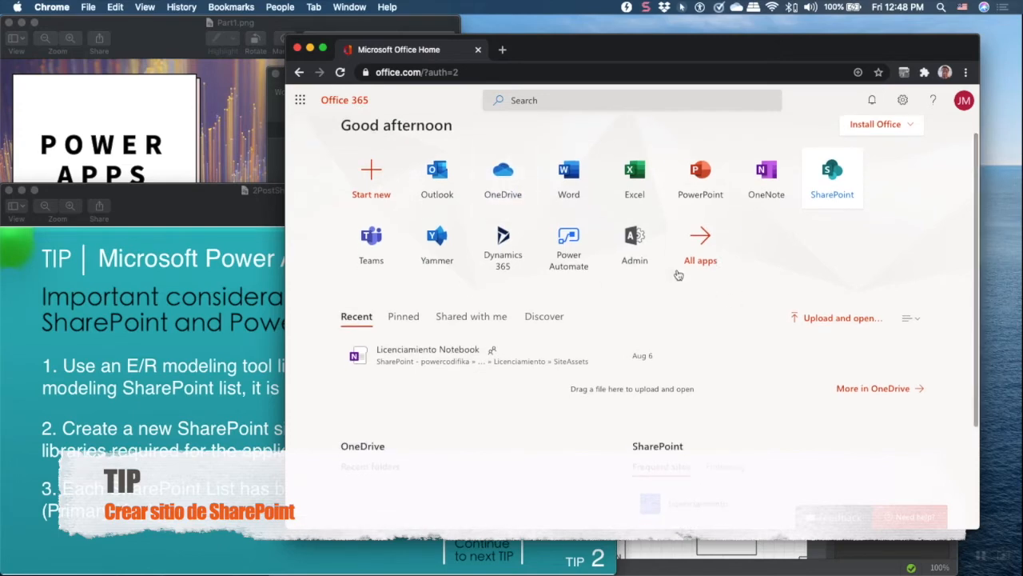
click(642, 241)
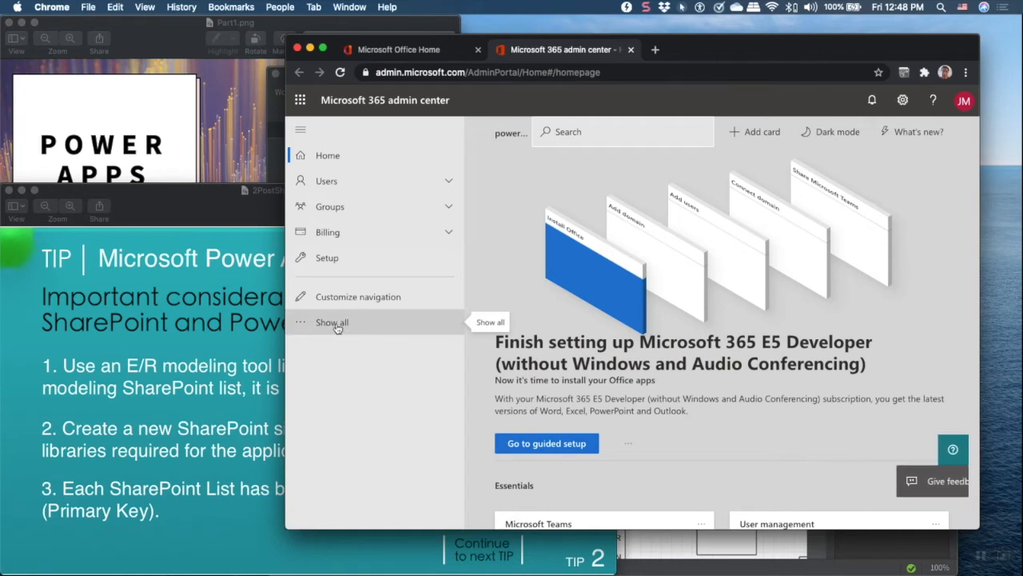
click(334, 325)
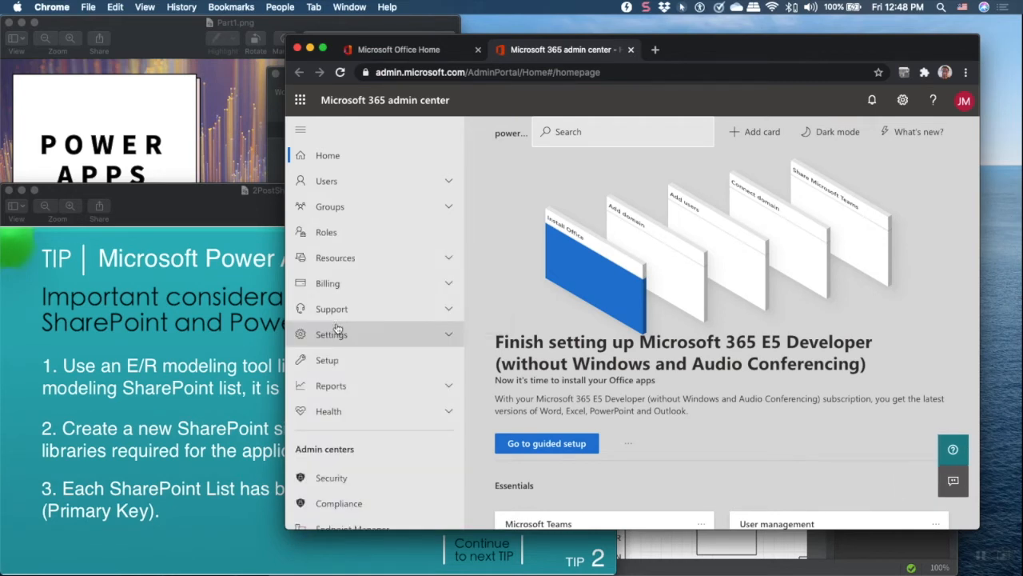
scroll(337, 329, down, 5)
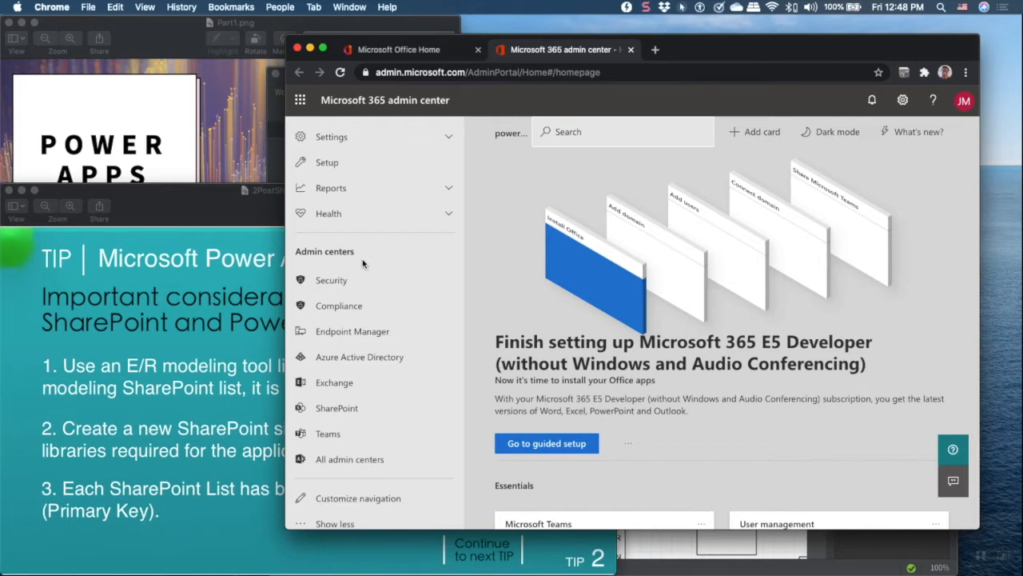
scroll(362, 263, down, 1)
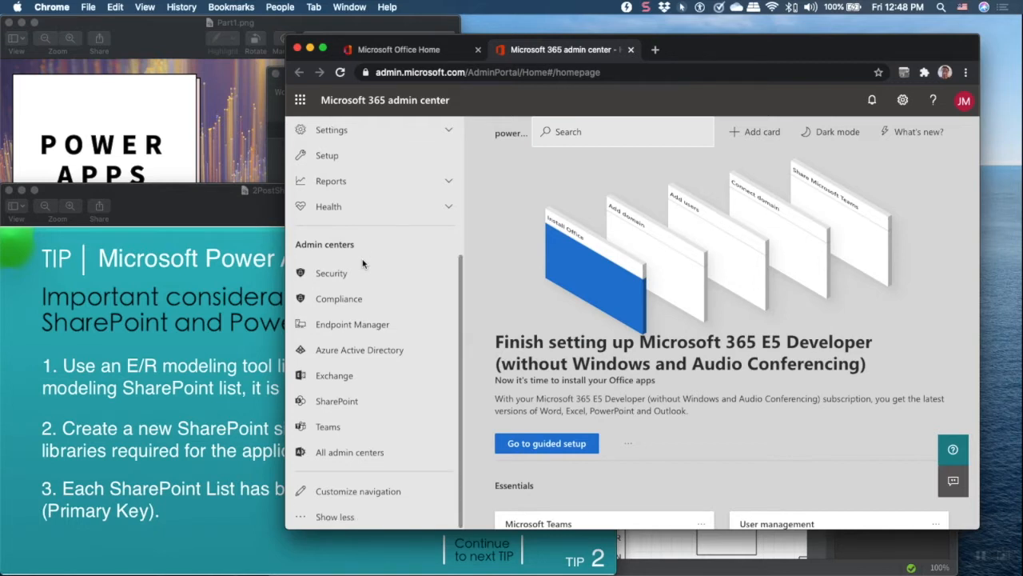
click(346, 406)
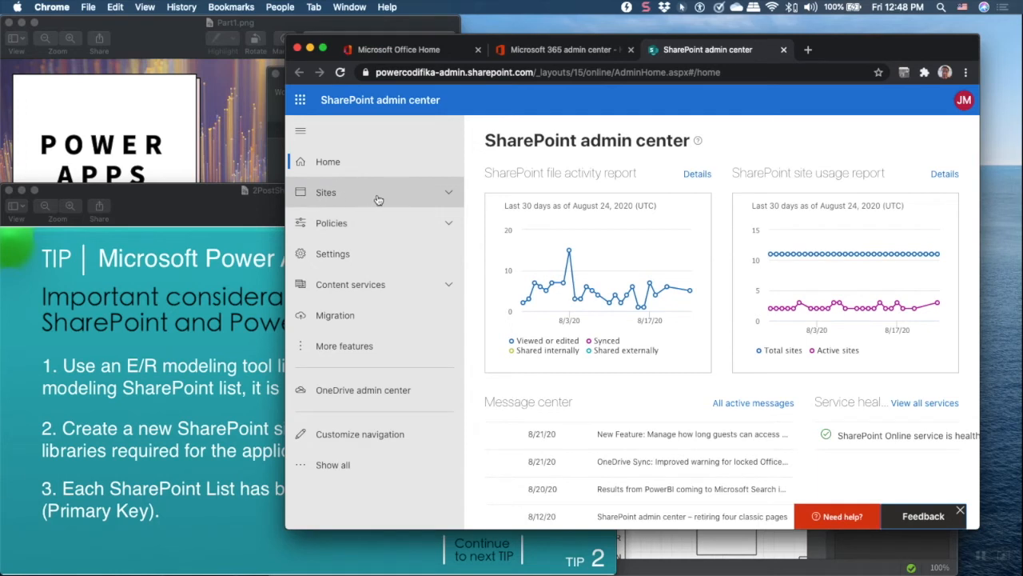
List the active SharePoint sites and open the Licenciamiento site from its URL
click(450, 194)
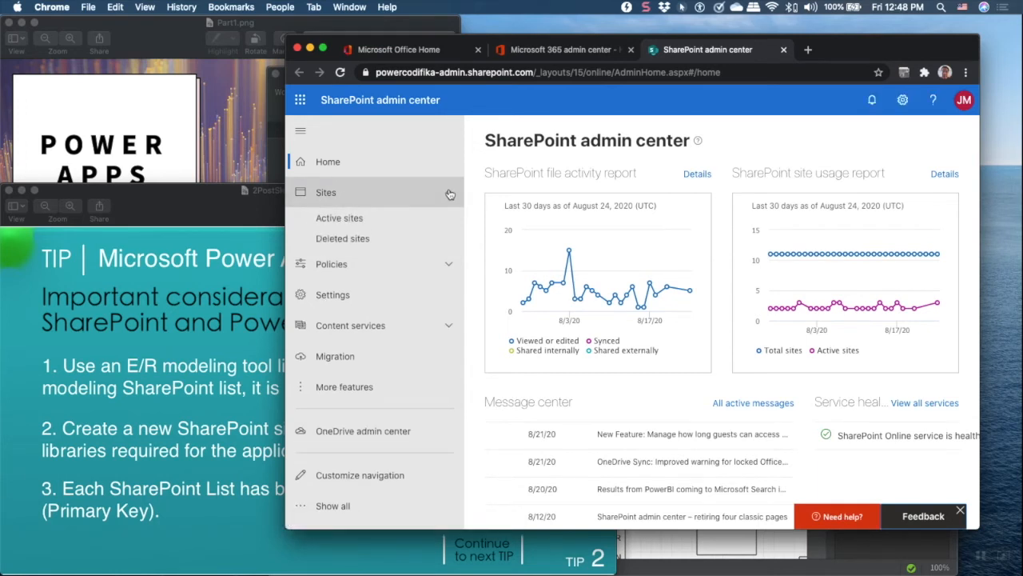
click(342, 222)
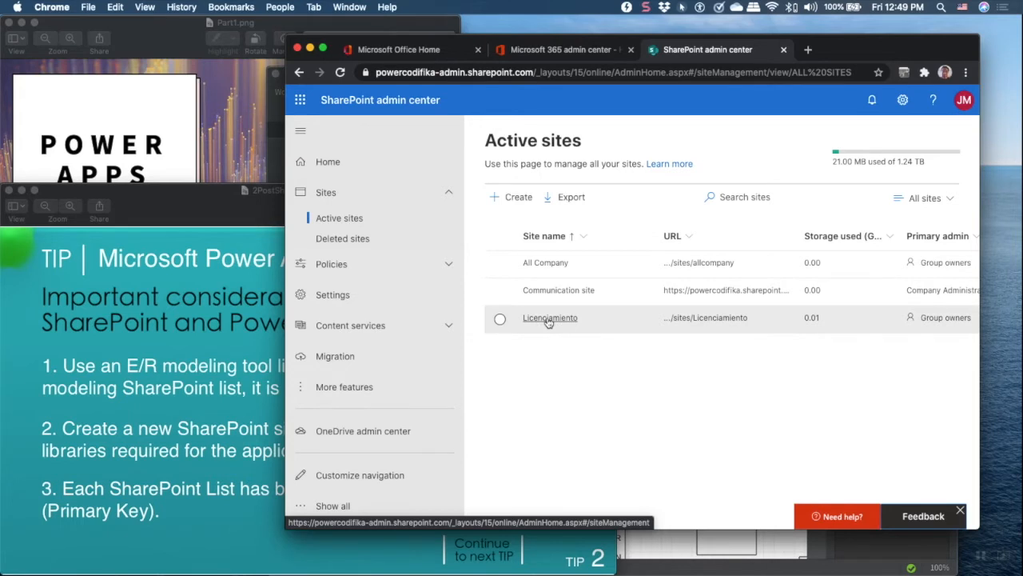
click(710, 319)
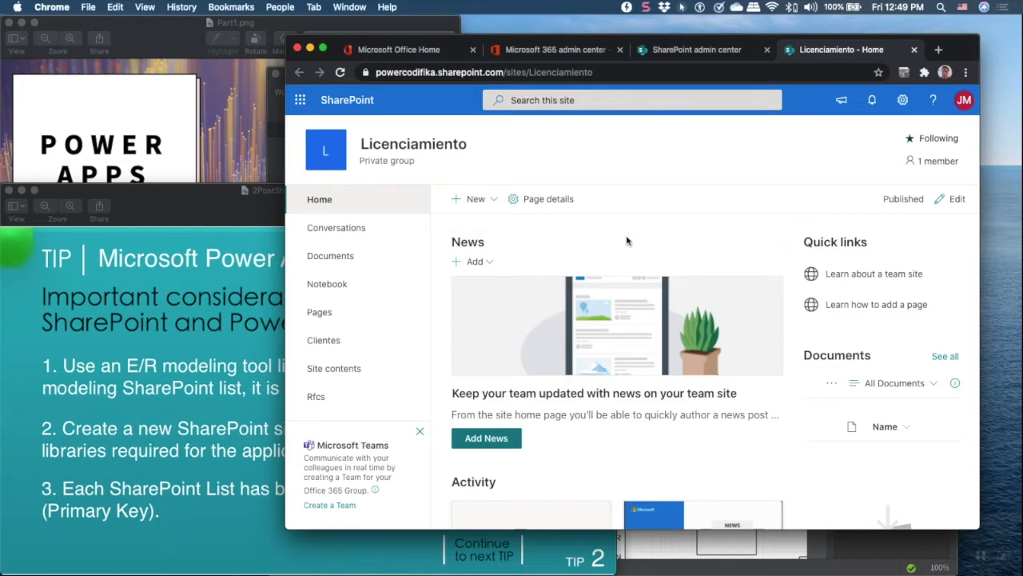
Show what can be newly created on the Licenciamiento site, and review the Cliente entity in StarUML and the tips image in Preview
scroll(627, 241, down, 1)
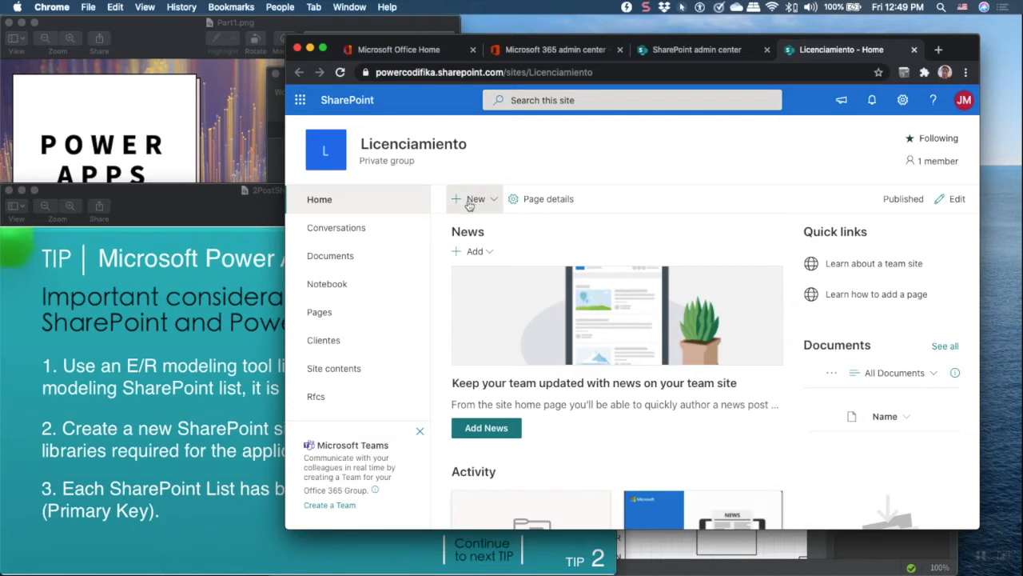
click(494, 201)
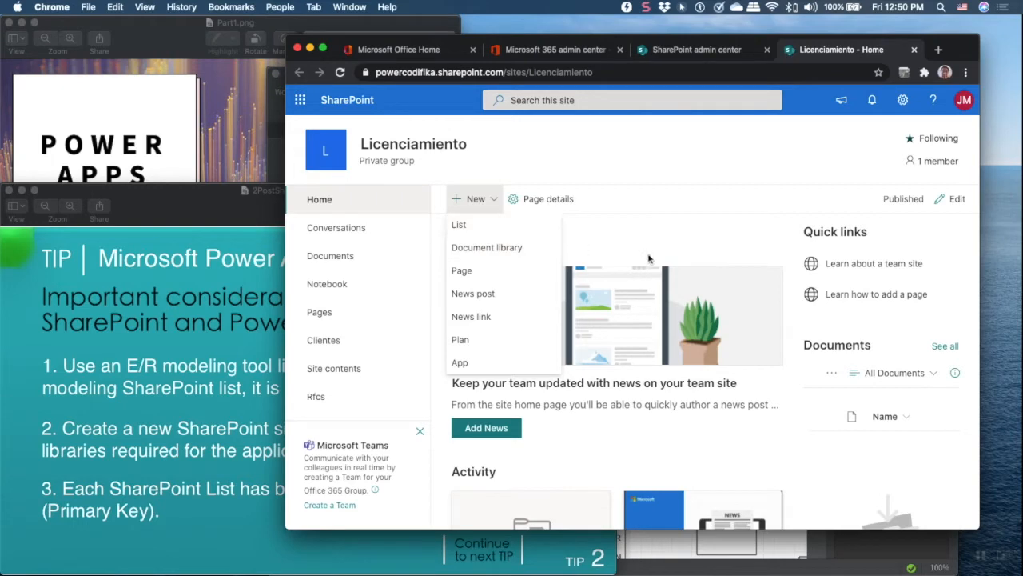
click(670, 545)
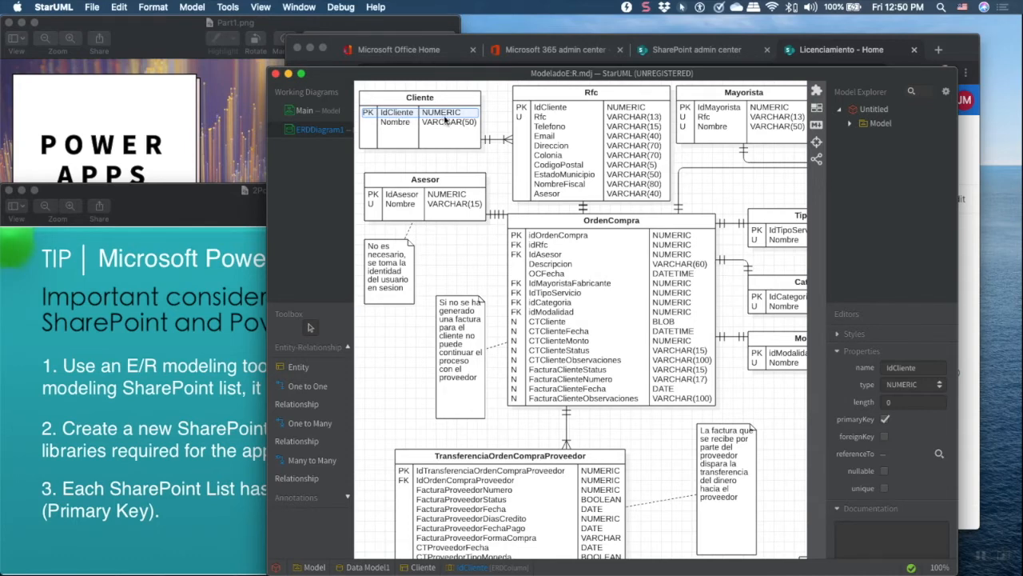
click(146, 353)
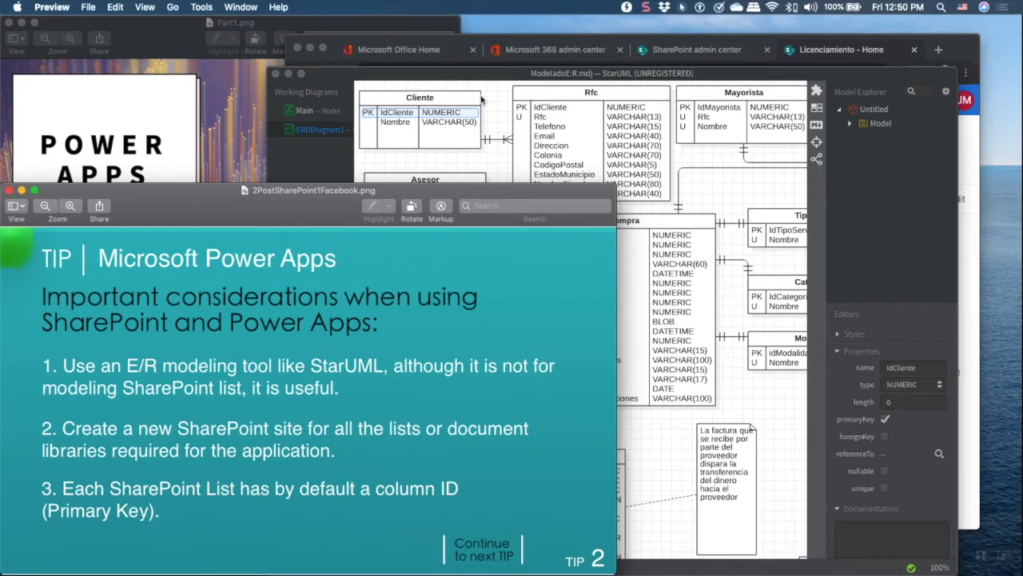
Open the Clientes list in Chrome and compare its ID and Nombre columns with the Cliente entity in StarUML
click(970, 56)
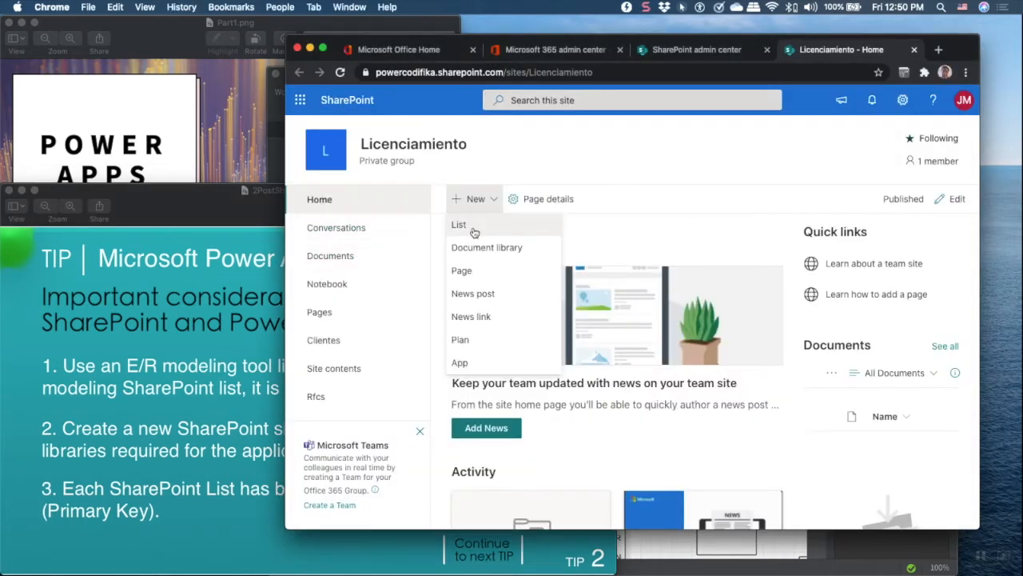
scroll(361, 279, down, 2)
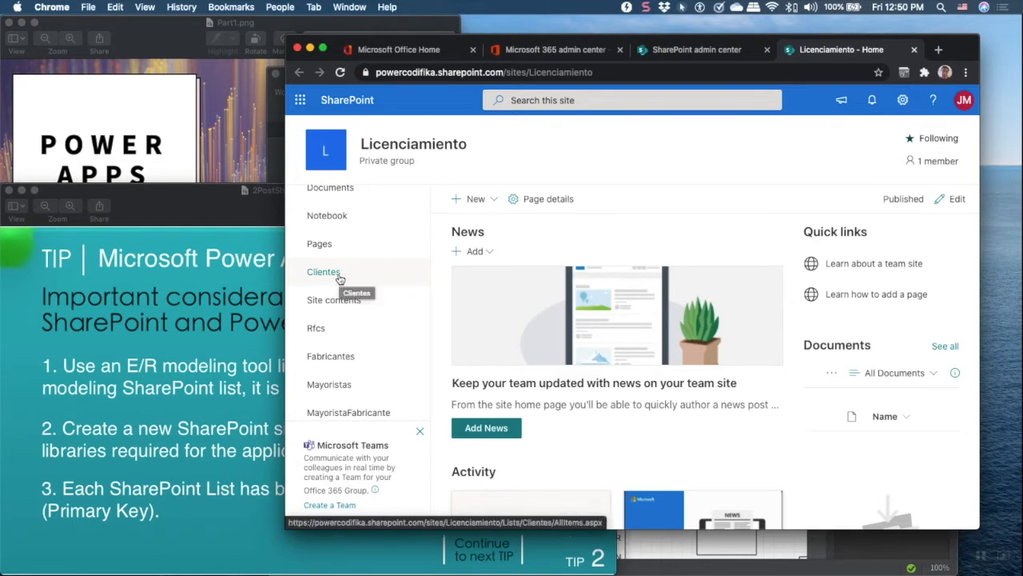
click(339, 276)
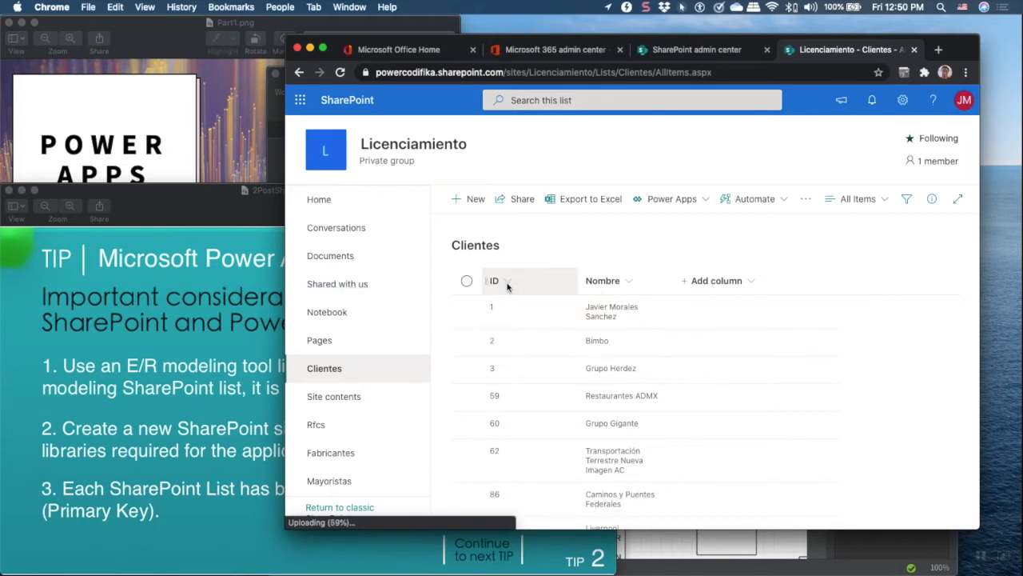
scroll(508, 297, down, 1)
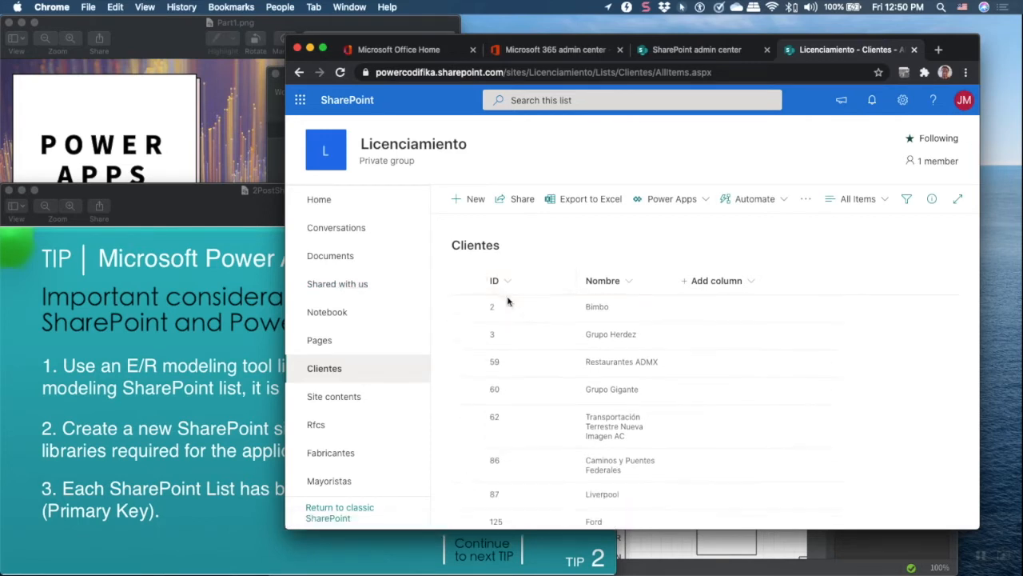
scroll(508, 301, up, 1)
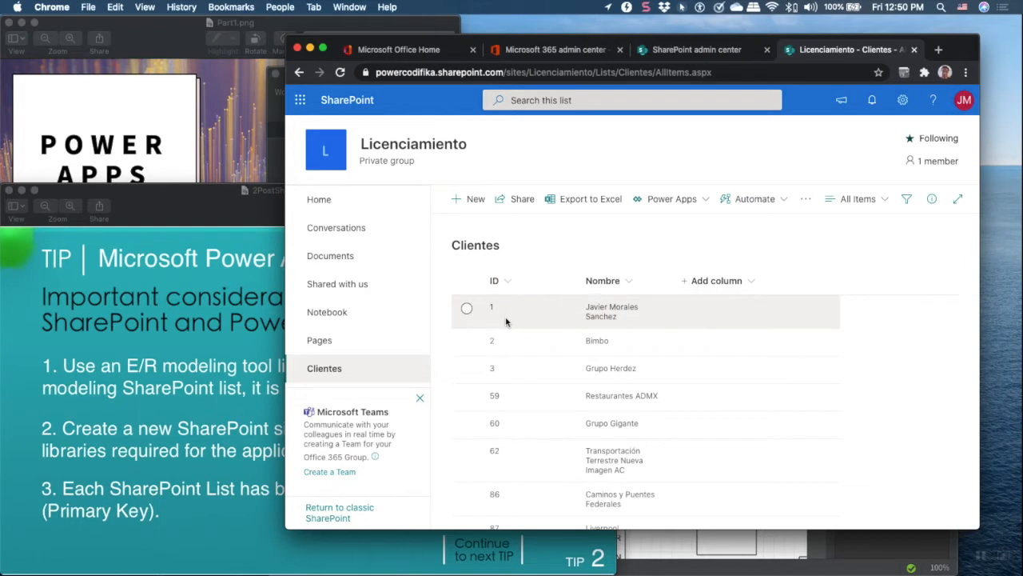
scroll(515, 350, down, 1)
scroll(514, 336, up, 1)
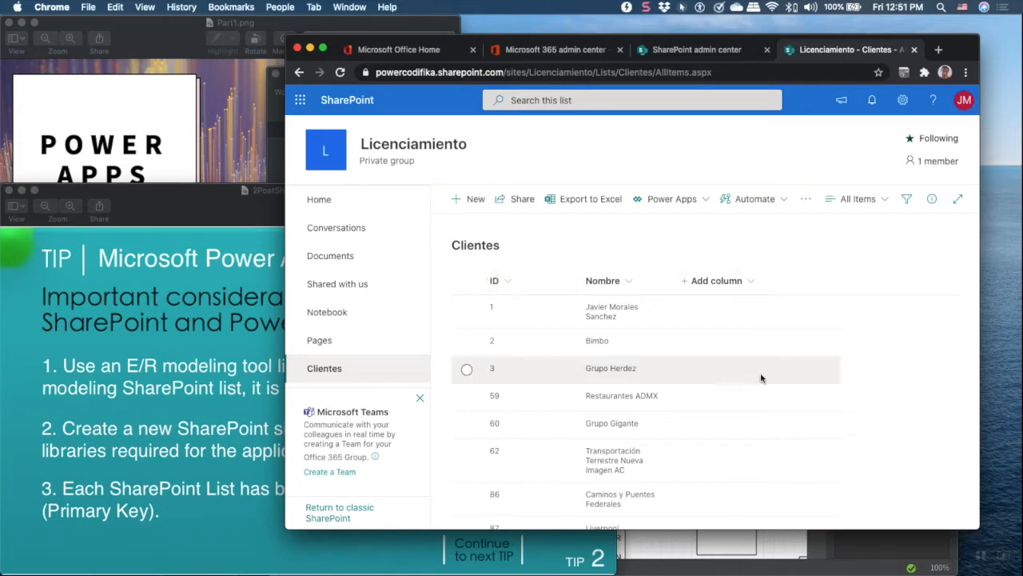
click(781, 548)
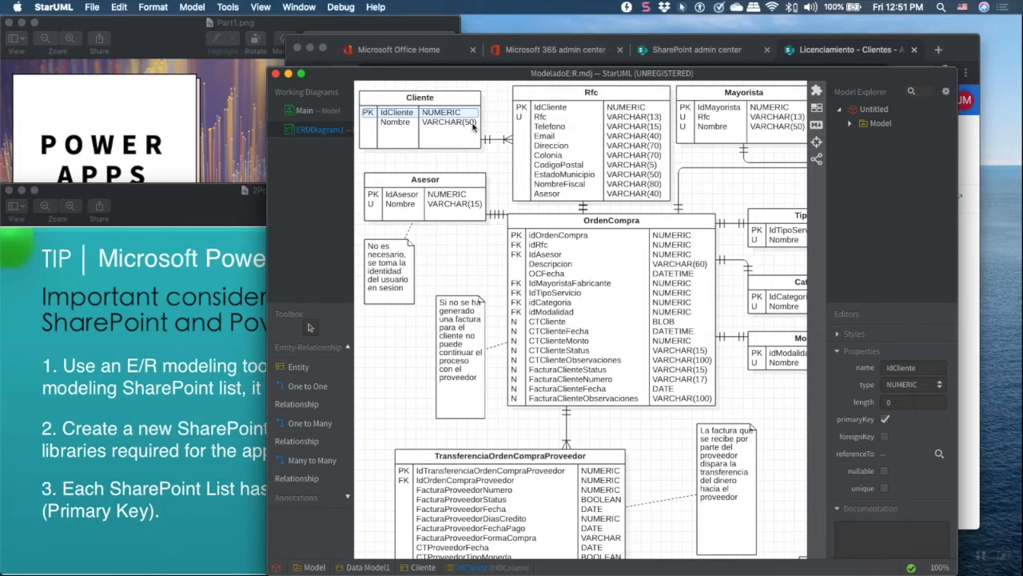
Switch back to Chrome, open the list settings of Clientes and examine its Columns section
click(967, 247)
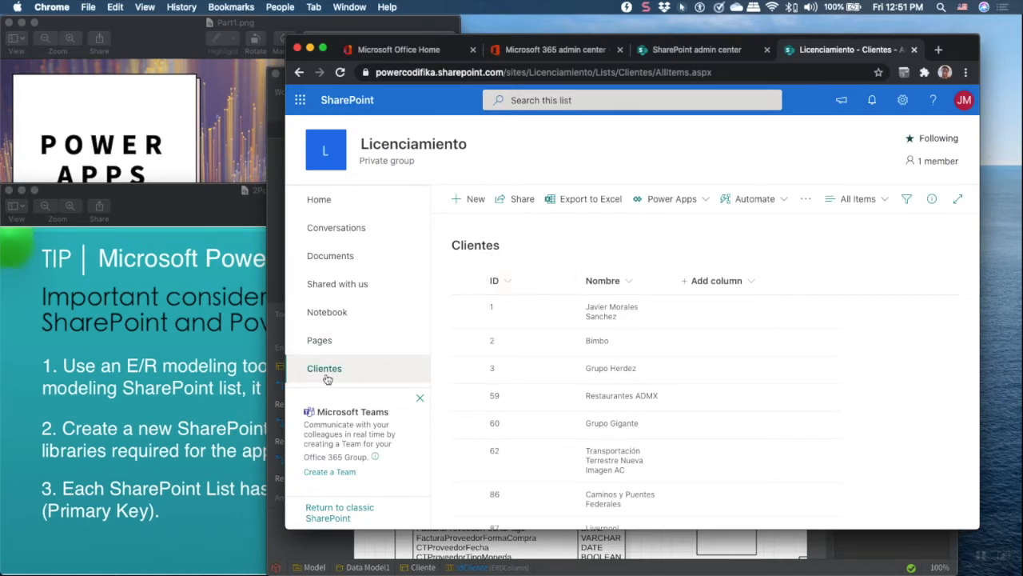
scroll(349, 369, down, 1)
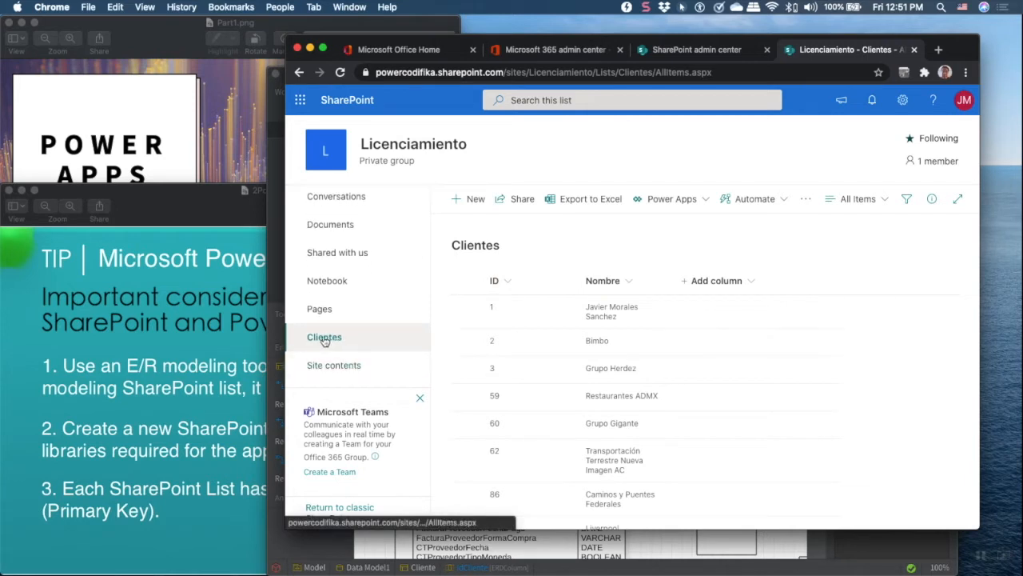
click(903, 100)
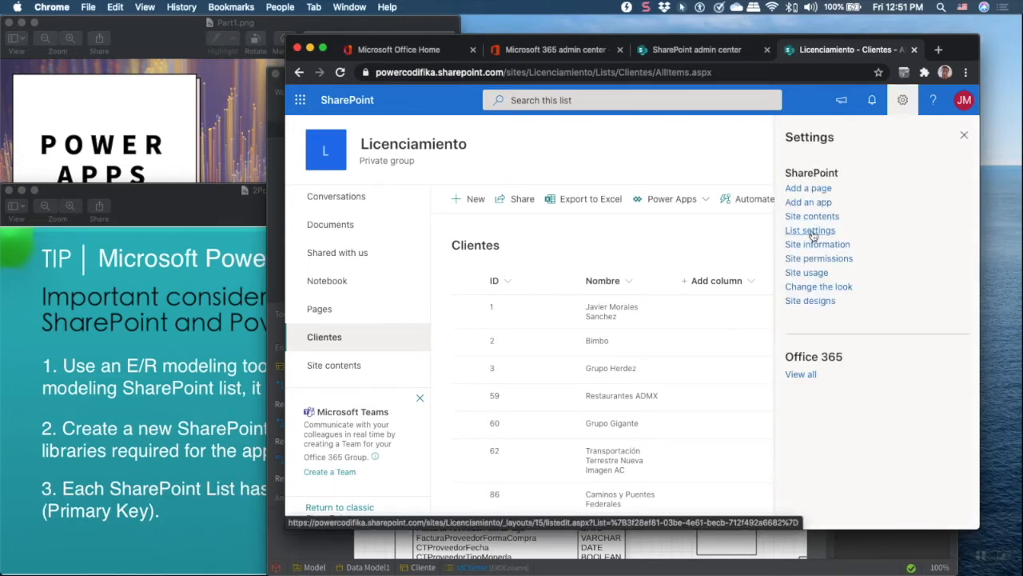
click(812, 232)
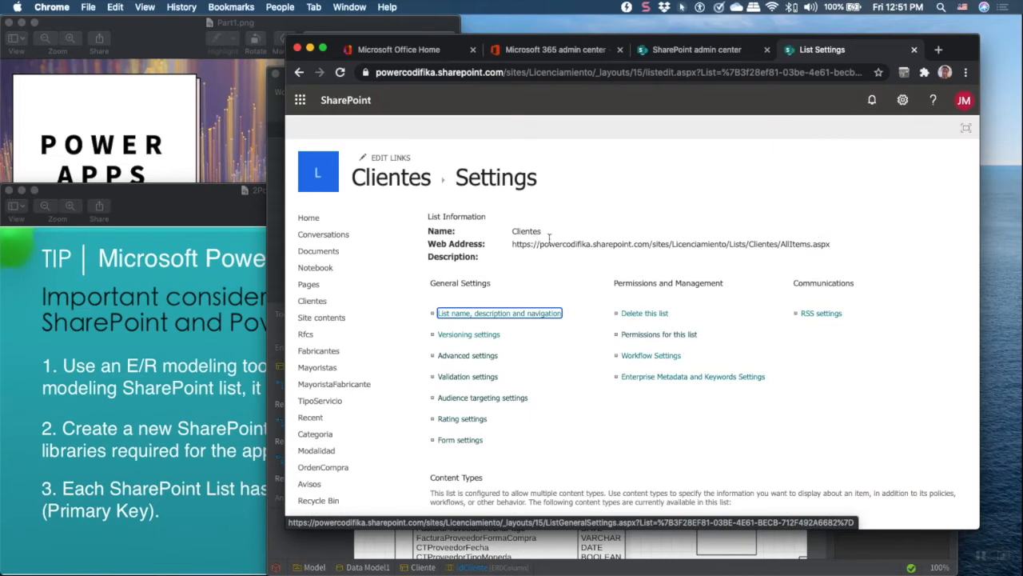
scroll(556, 240, down, 5)
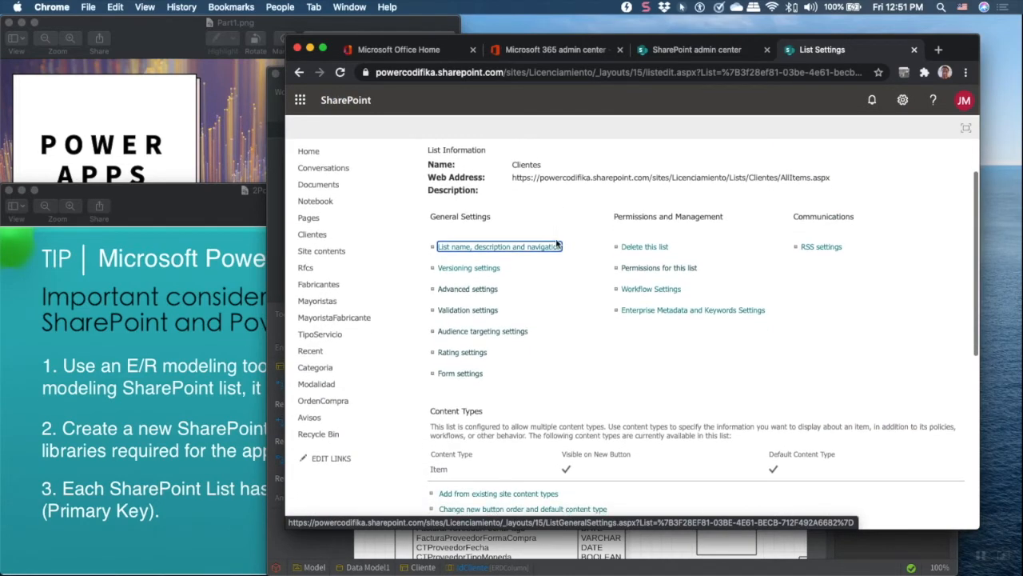
scroll(556, 243, down, 6)
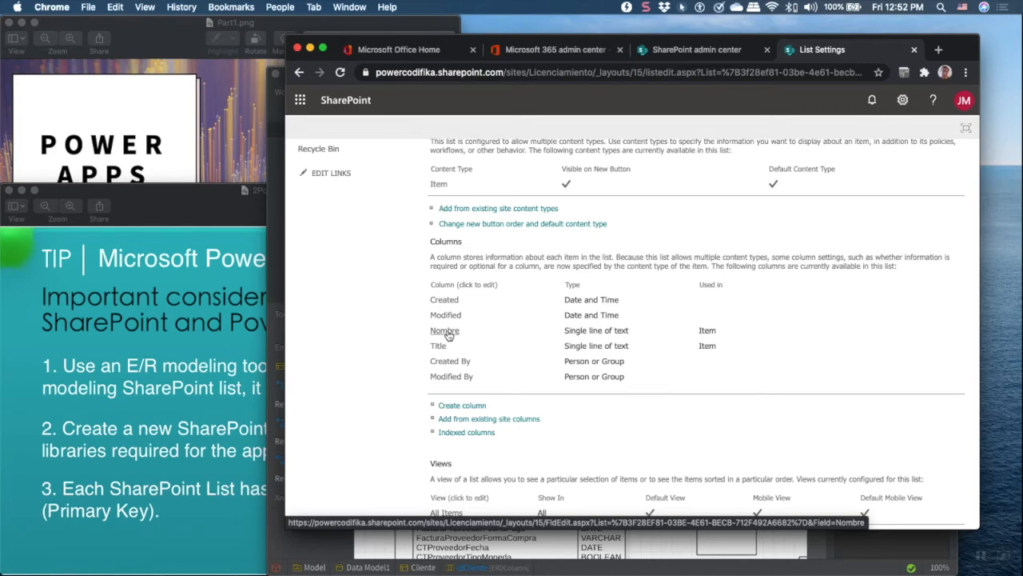
Start a new column for the Clientes list and review the column name field and the available information types
click(463, 406)
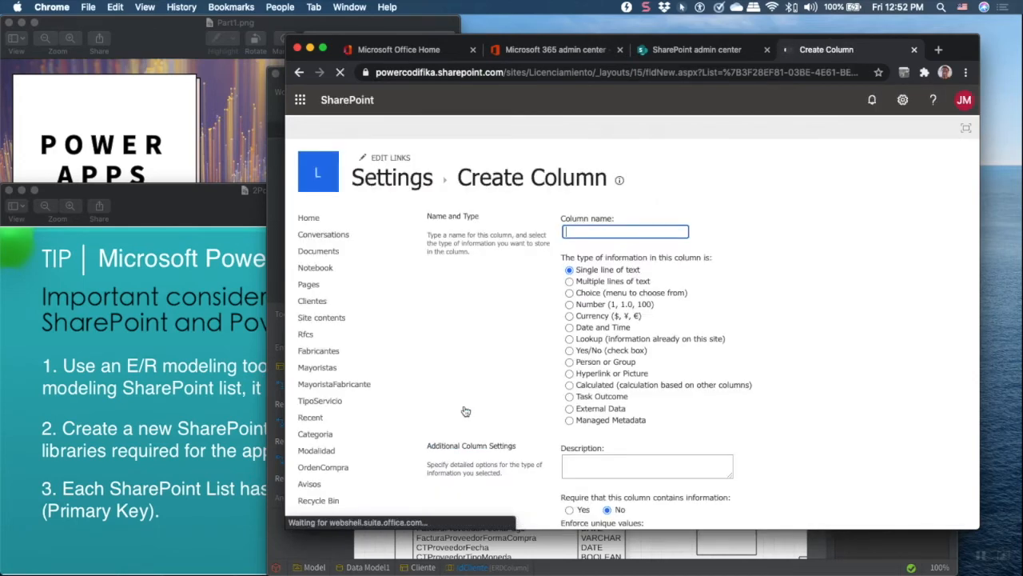
scroll(583, 289, down, 1)
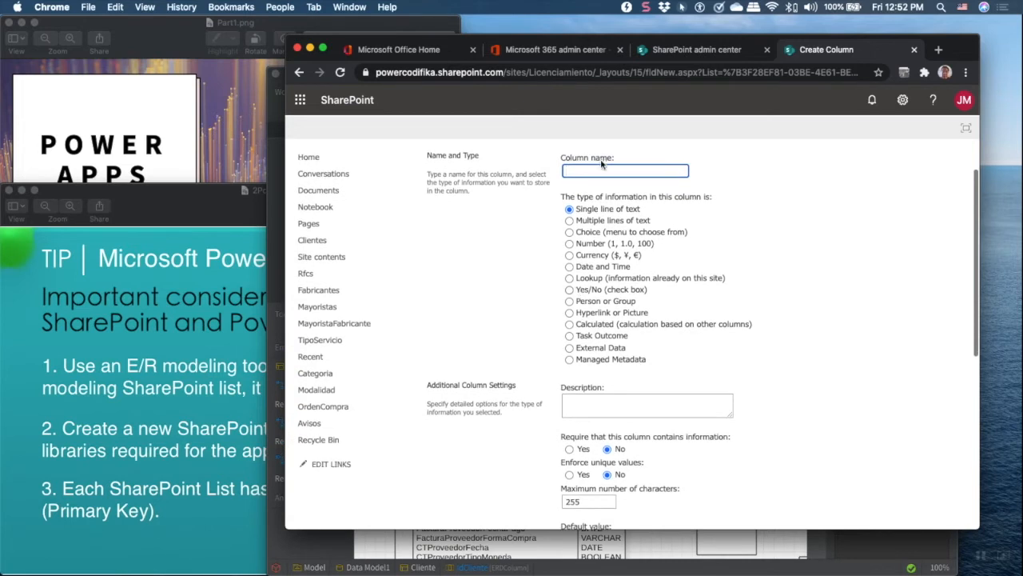
click(600, 169)
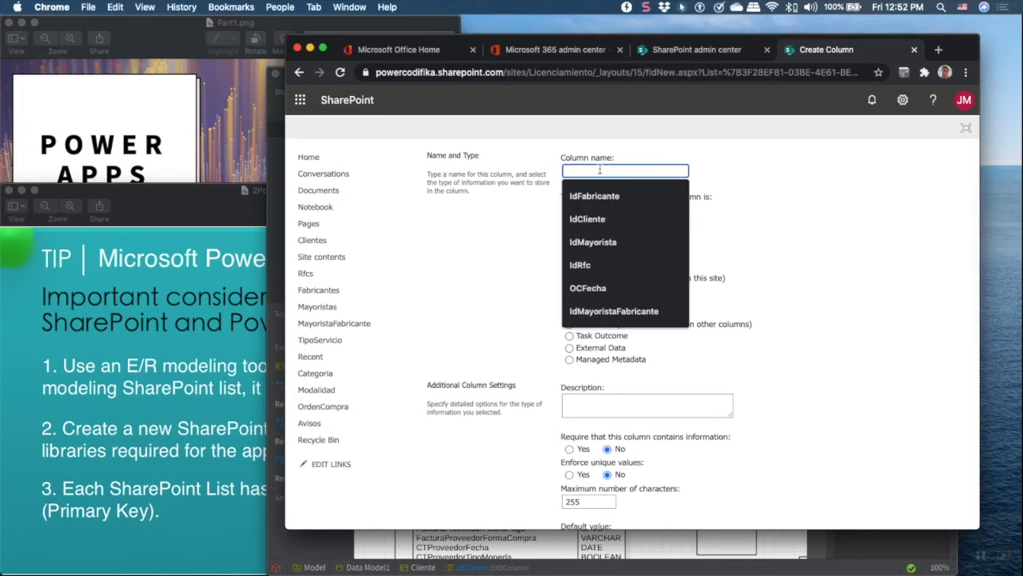
click(770, 195)
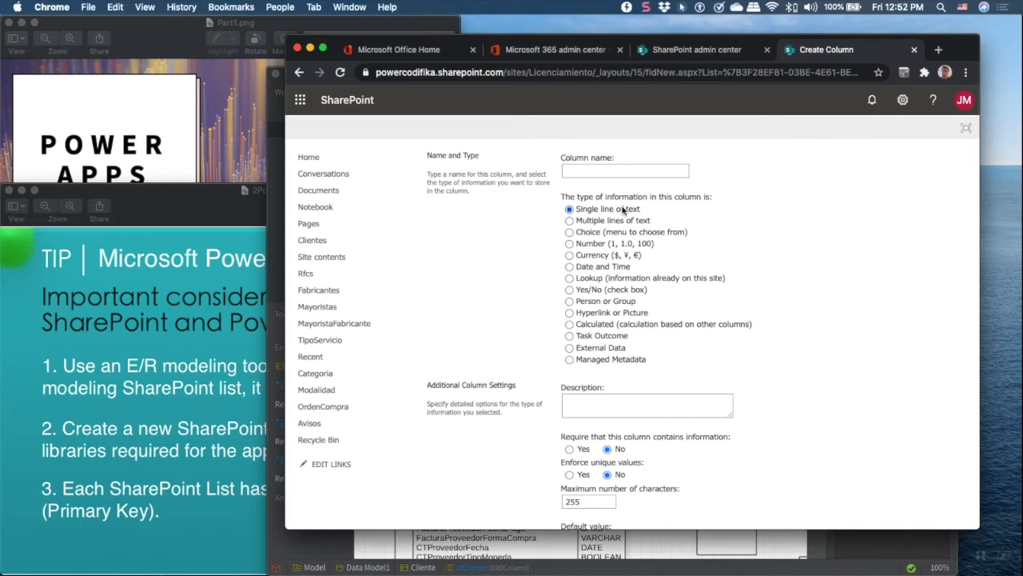
scroll(622, 210, down, 2)
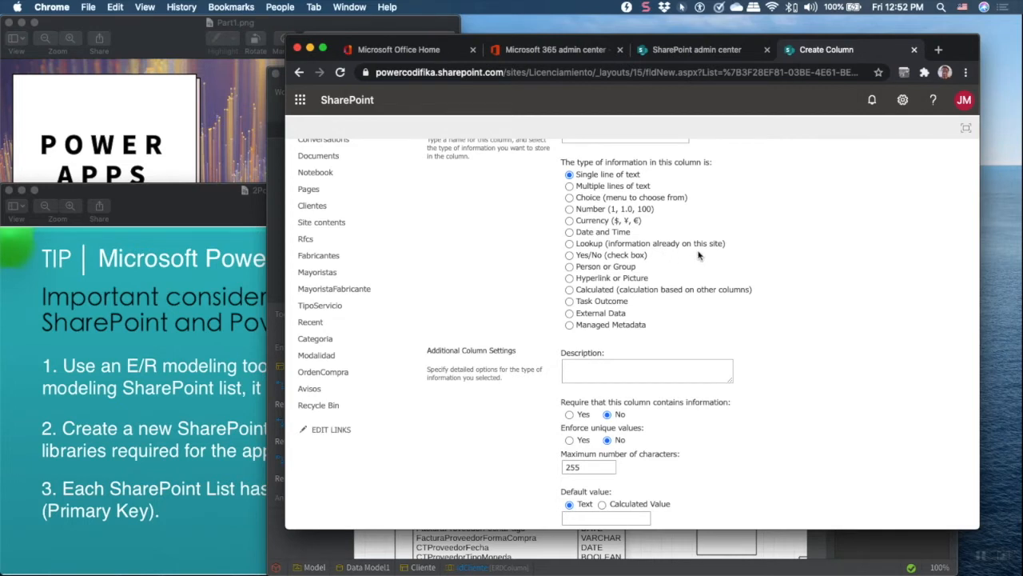
scroll(697, 255, up, 2)
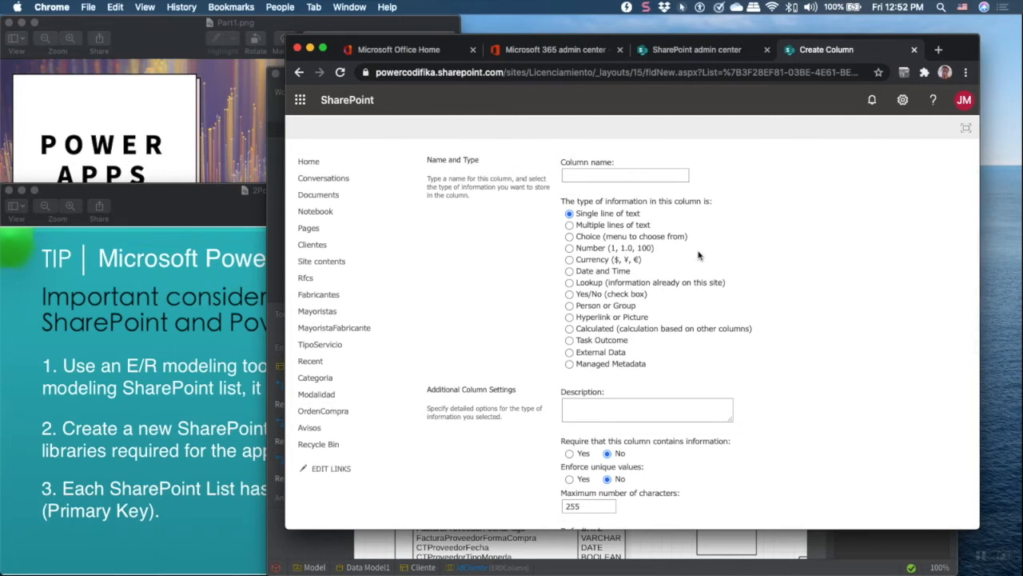
click(586, 179)
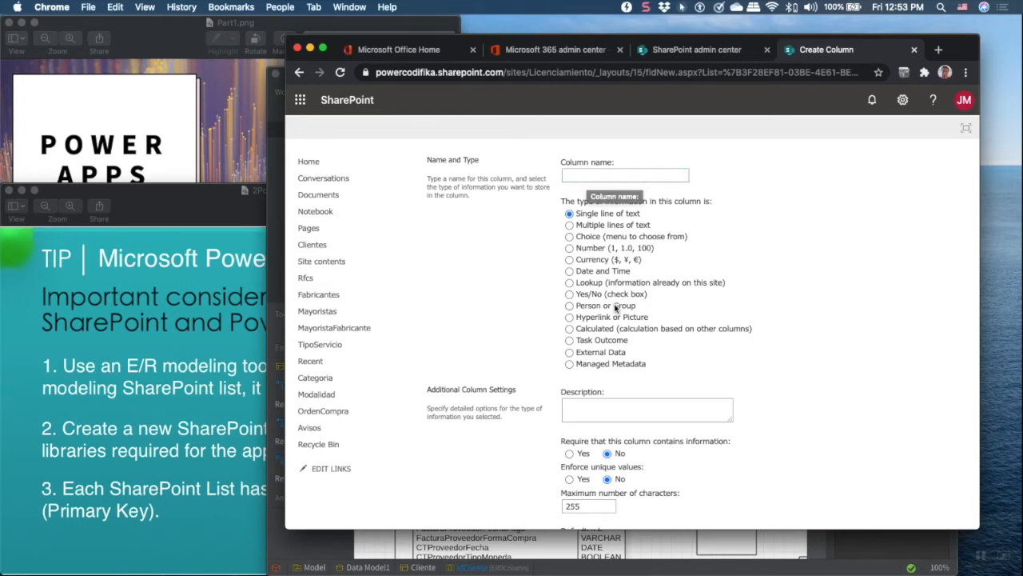
Compare the IdCliente column of the Rfc entity in StarUML with the Lookup column type in Chrome
click(676, 547)
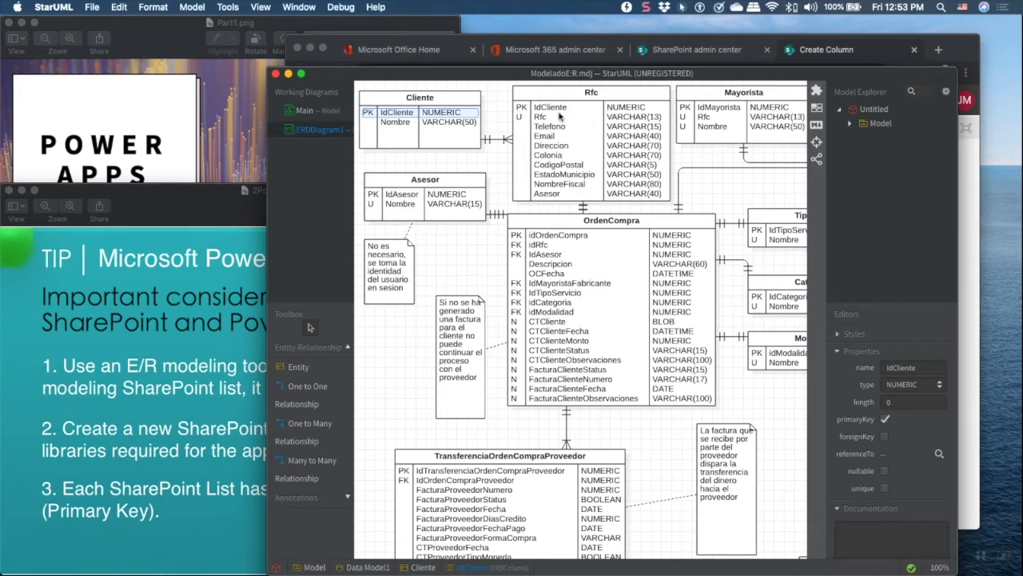
click(567, 110)
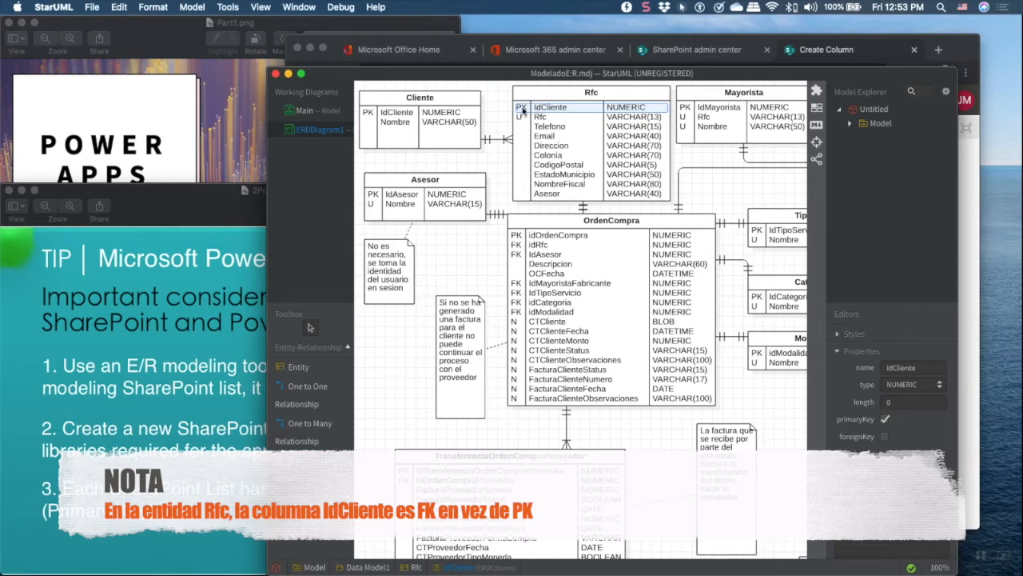
click(961, 207)
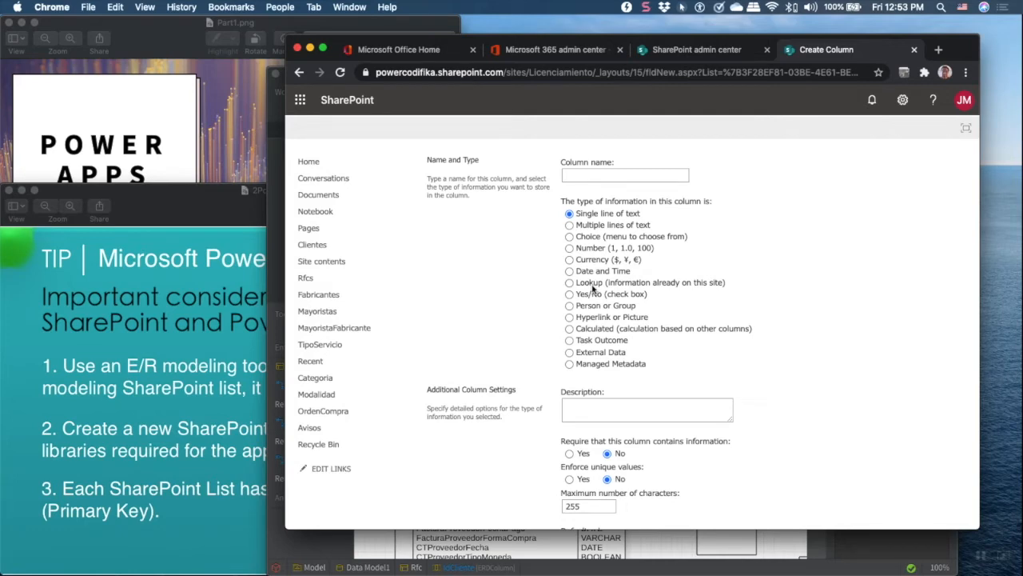
click(680, 548)
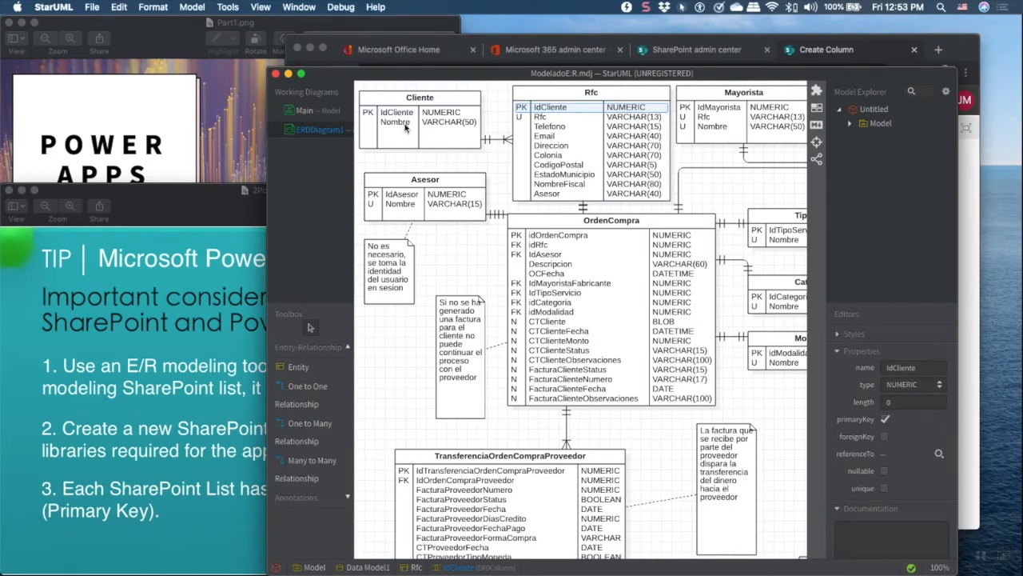
click(965, 213)
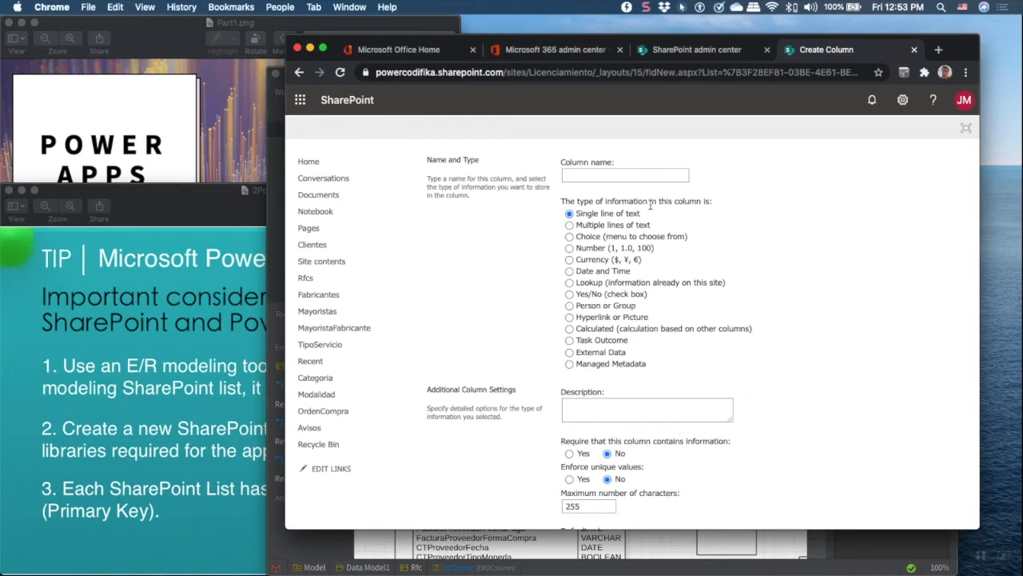
Examine the additional settings for a single line of text column, from required information and unique values through to column validation
scroll(653, 206, down, 5)
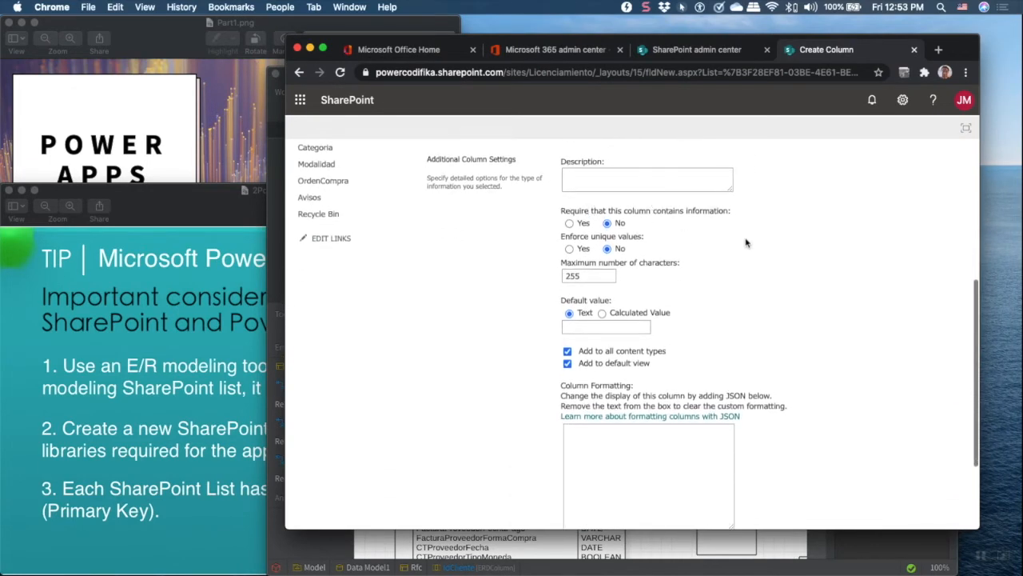
scroll(746, 242, up, 6)
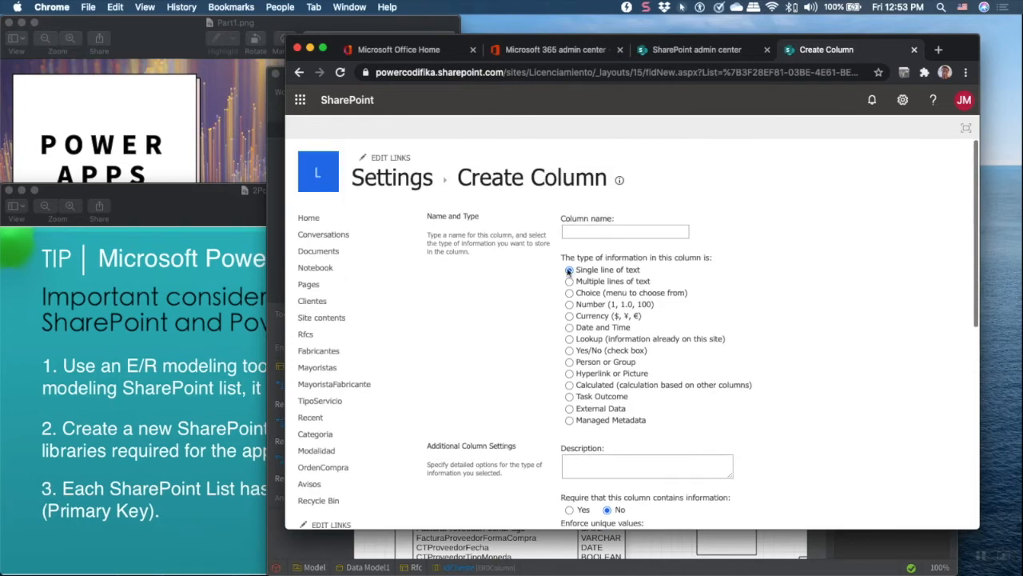
scroll(622, 274, down, 4)
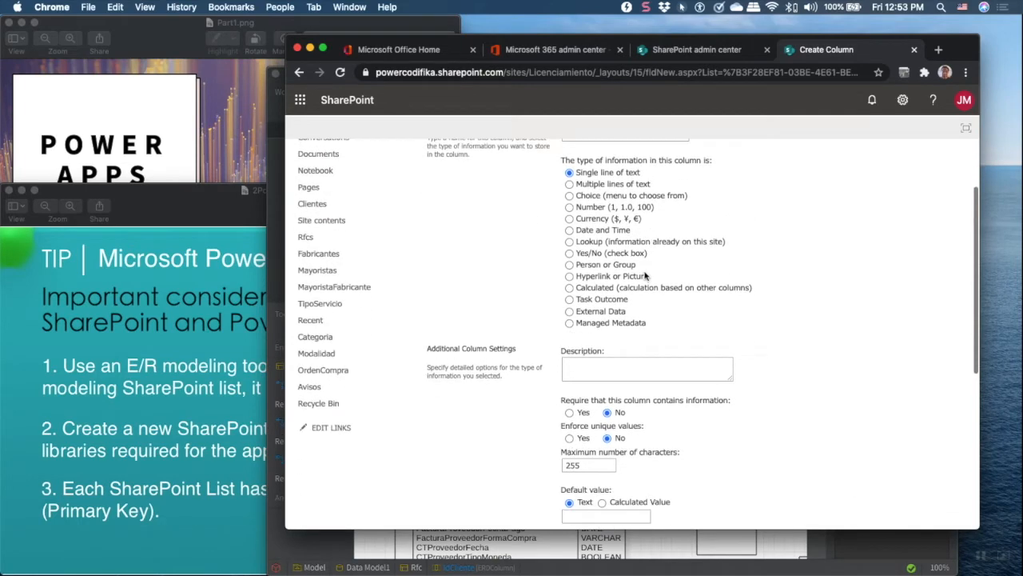
scroll(674, 349, down, 2)
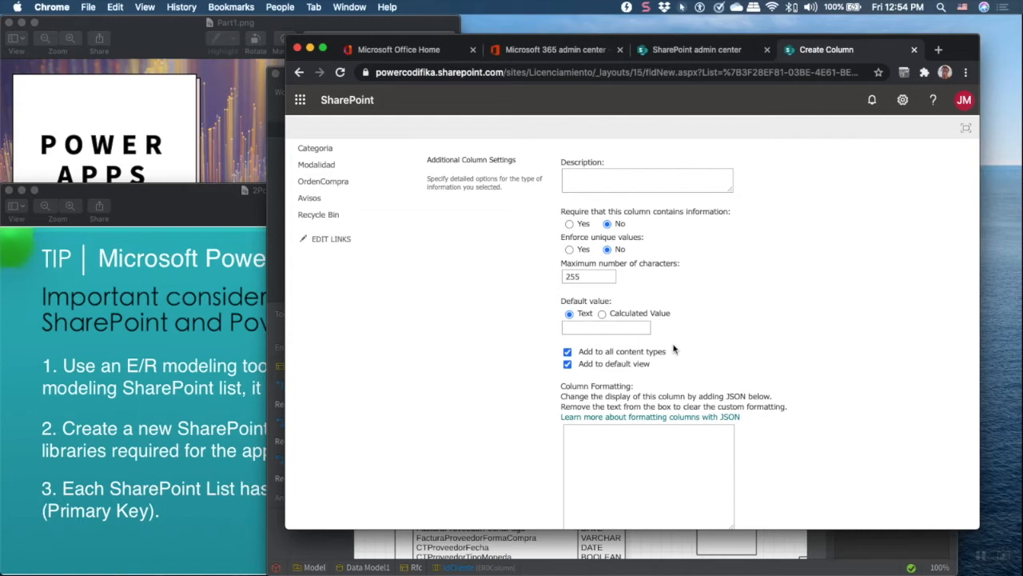
scroll(593, 266, up, 5)
scroll(592, 266, down, 2)
scroll(592, 266, down, 2)
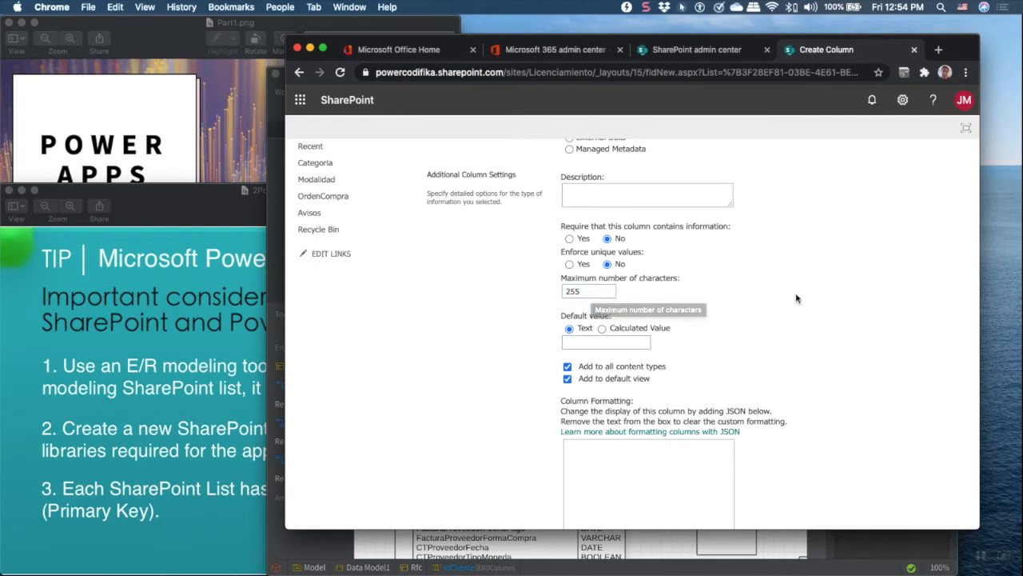
click(612, 341)
scroll(612, 340, down, 3)
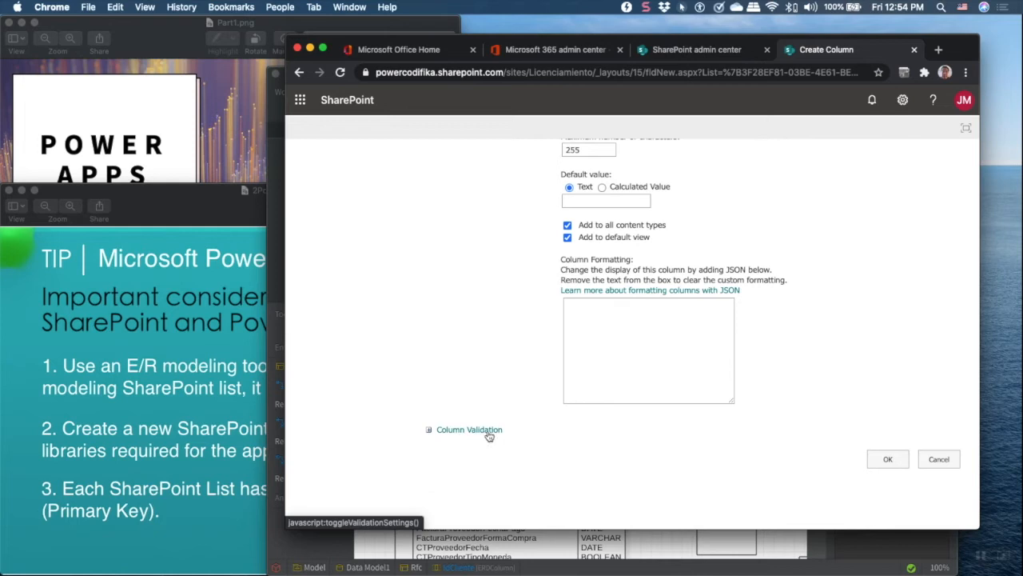
scroll(489, 436, up, 10)
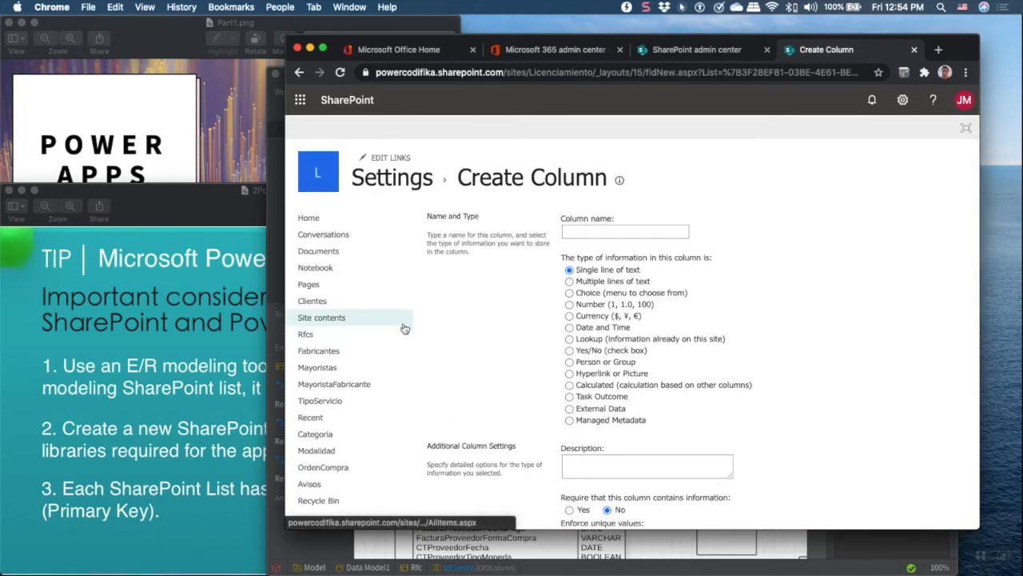
Return to the Clientes list without creating a column, and inspect the Rfc column of the Rfc entity in StarUML
click(301, 73)
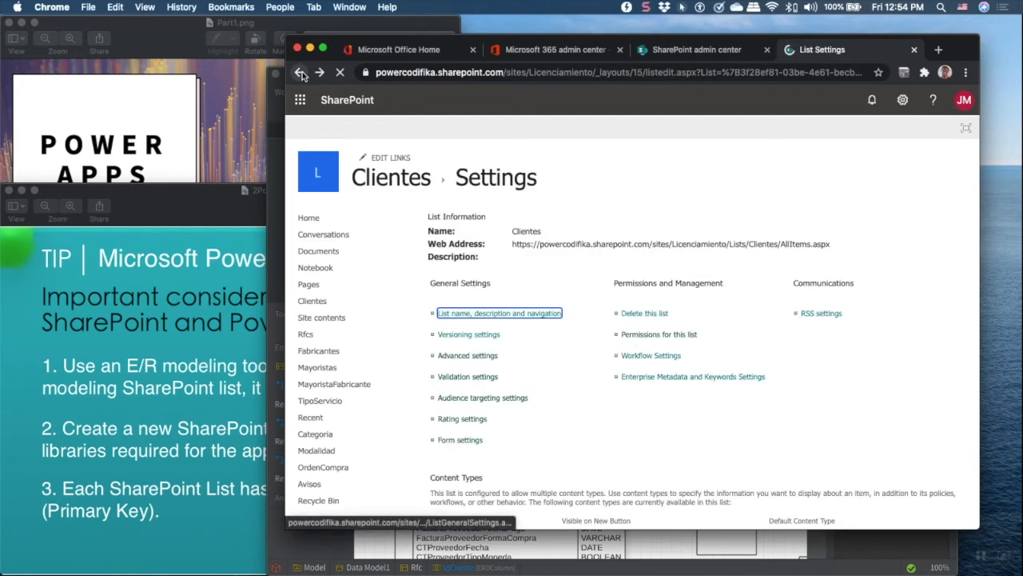
click(300, 73)
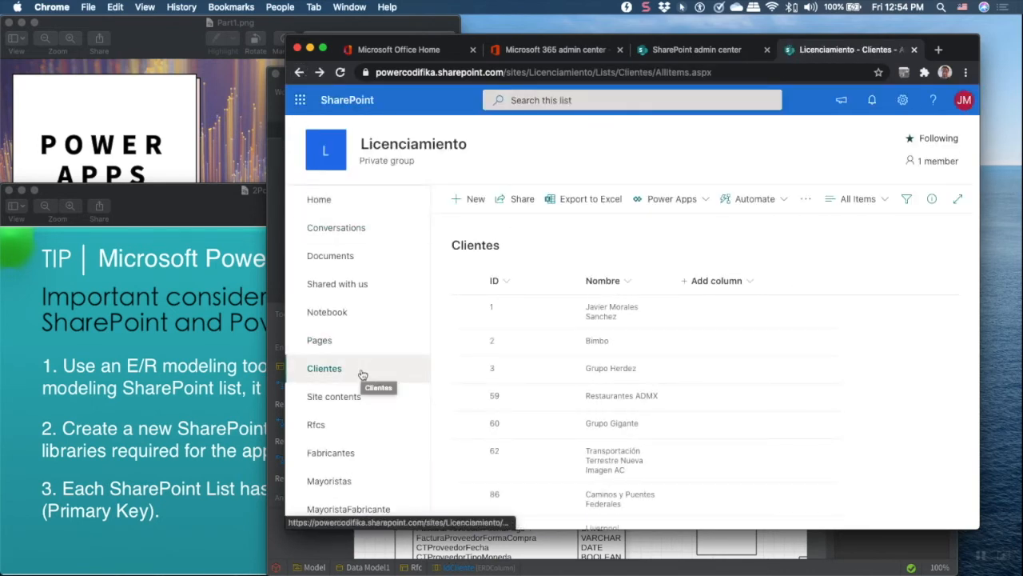
click(776, 538)
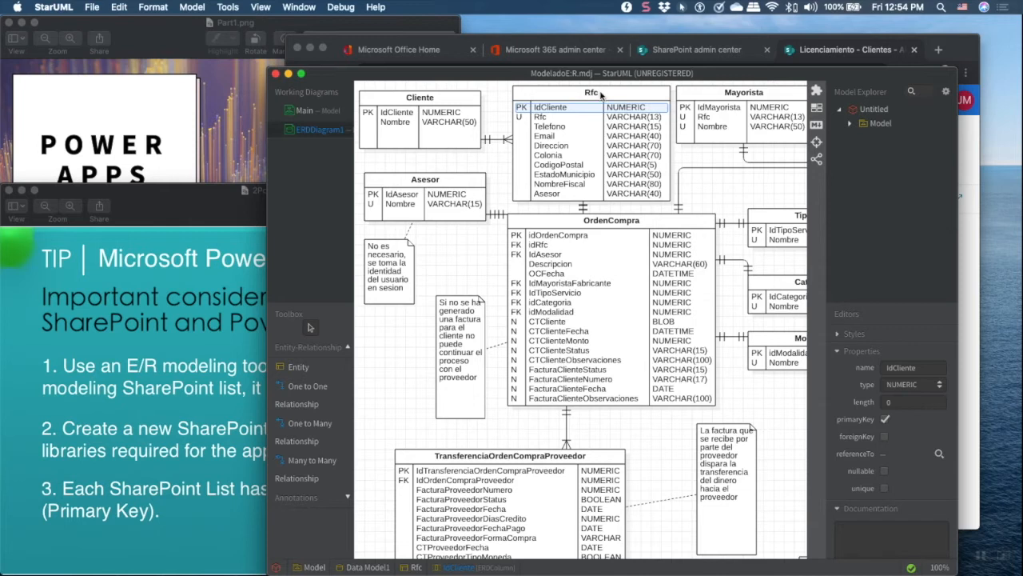
click(553, 118)
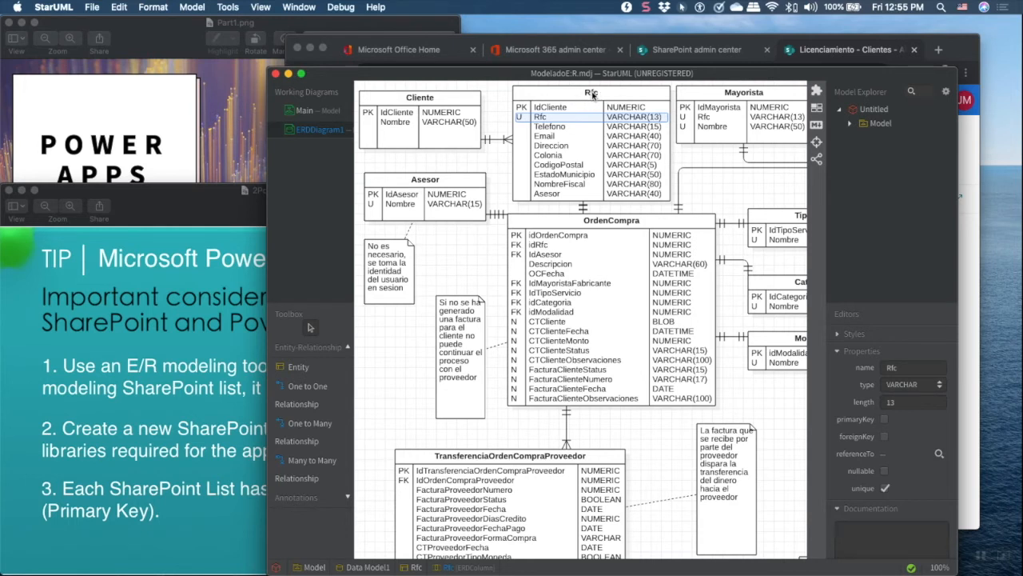
Switch back to Chrome, try to add a new item to the Clientes list, and close the item form
click(799, 63)
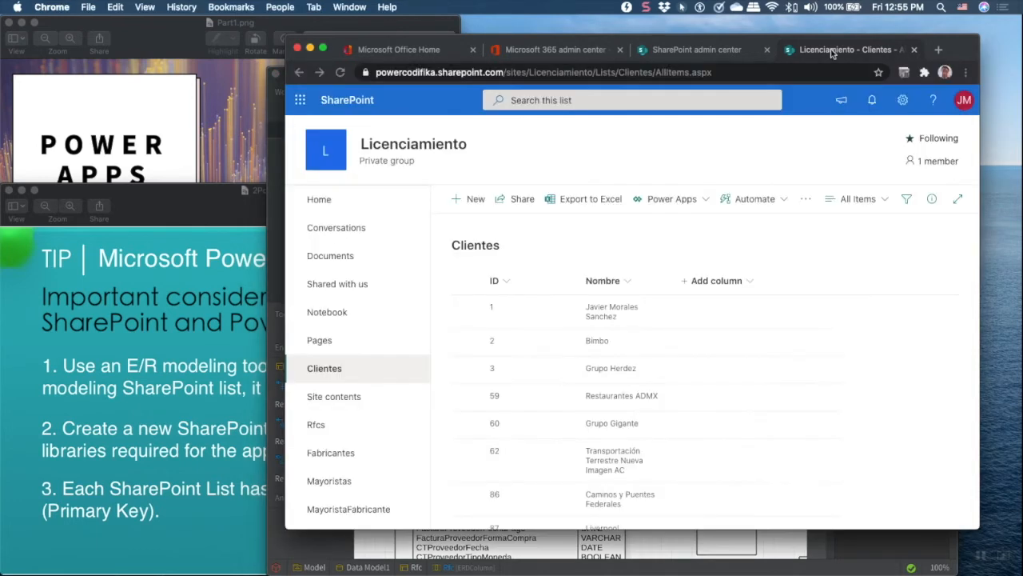
scroll(460, 237, down, 2)
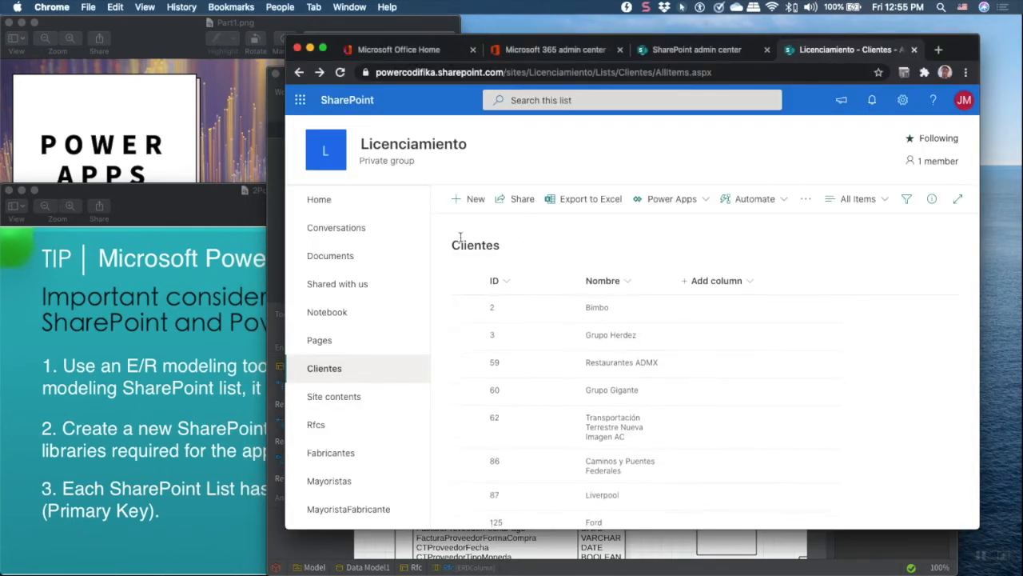
click(478, 200)
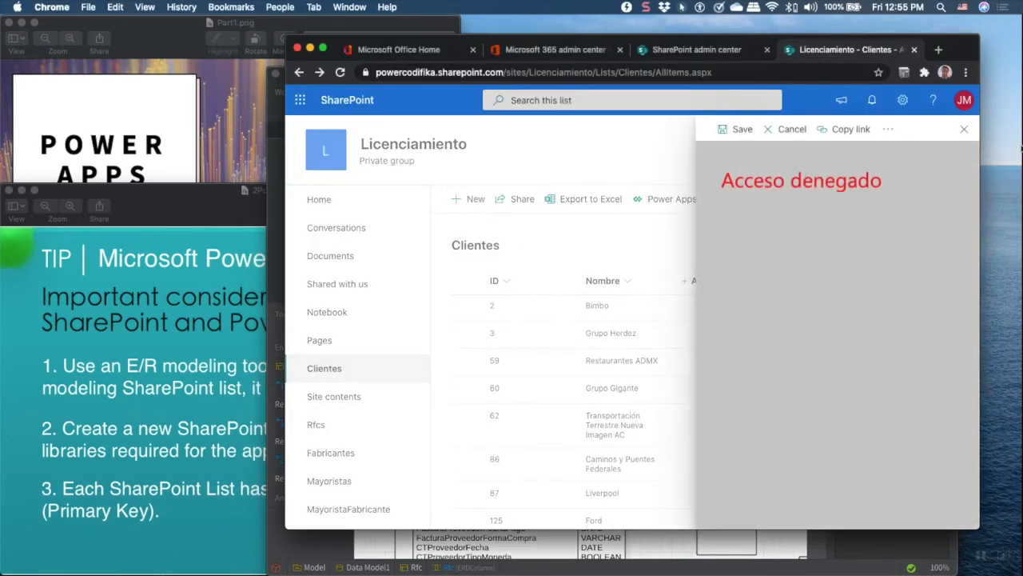
click(964, 129)
Open the Rfcs list of the Licenciamiento site
scroll(524, 248, down, 1)
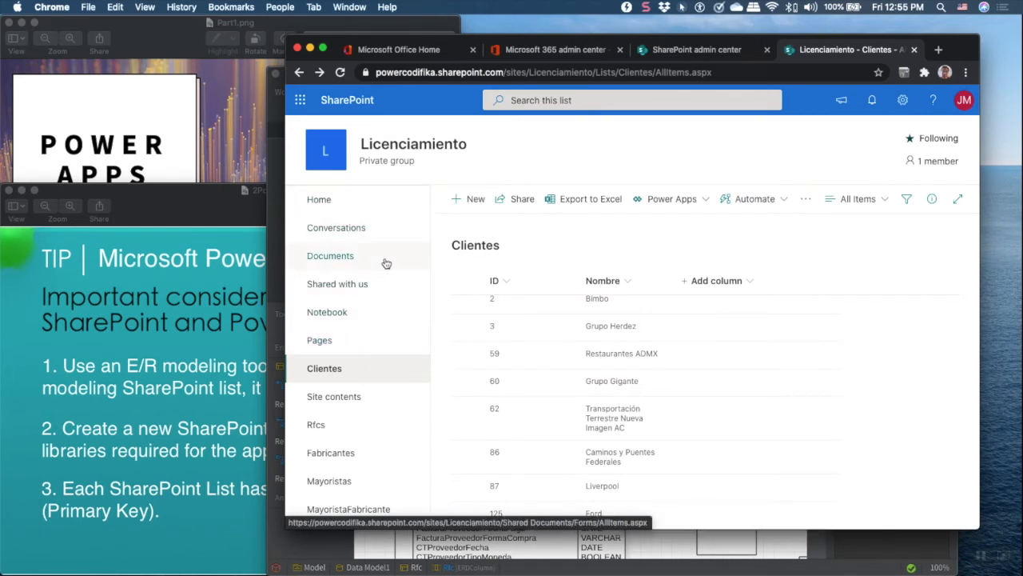
scroll(386, 263, down, 3)
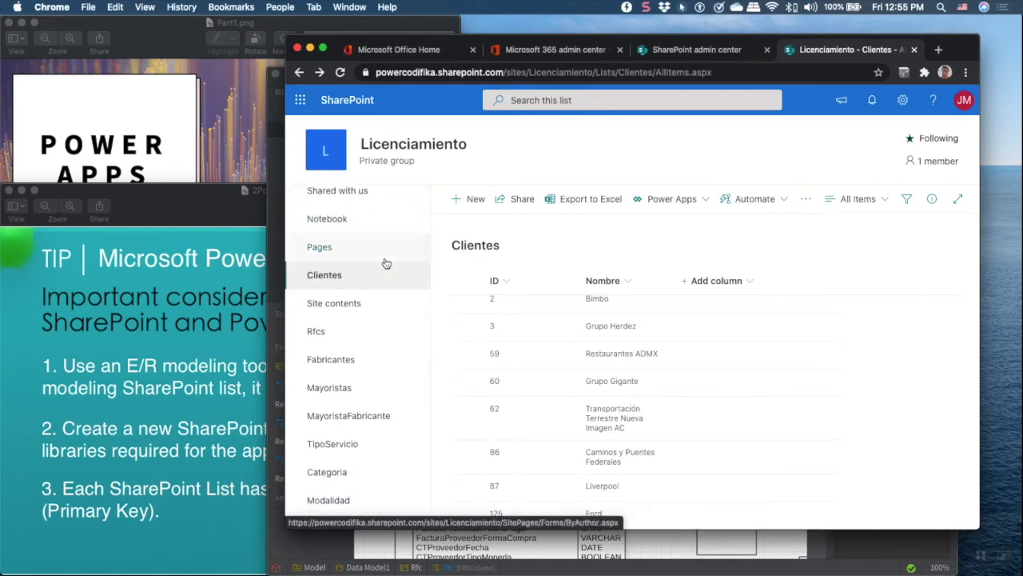
scroll(384, 263, down, 2)
click(318, 273)
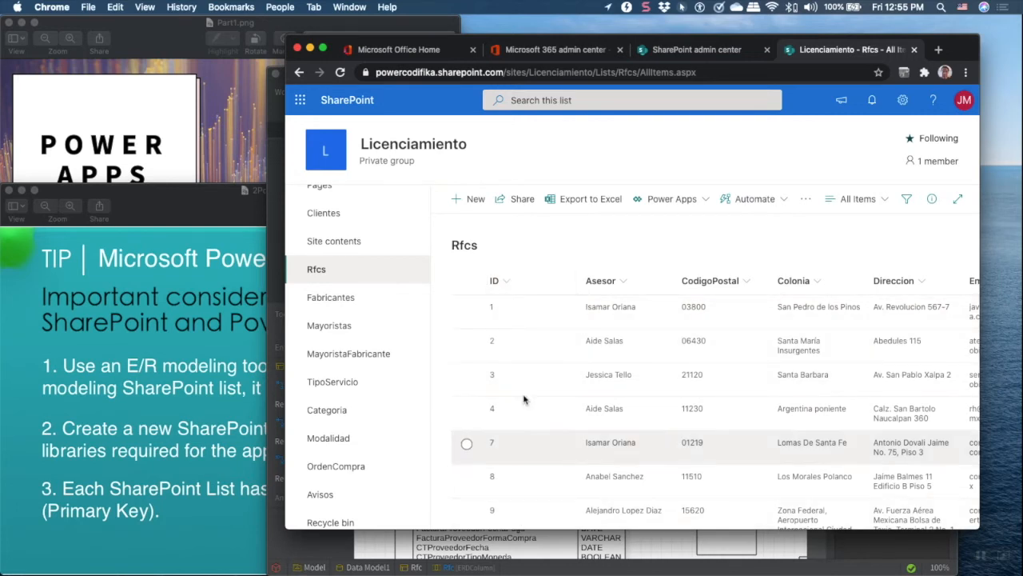
Examine the columns of the Rfcs list, especially Asesor and the IdCliente lookup that references the Clientes list
scroll(510, 319, right, 2)
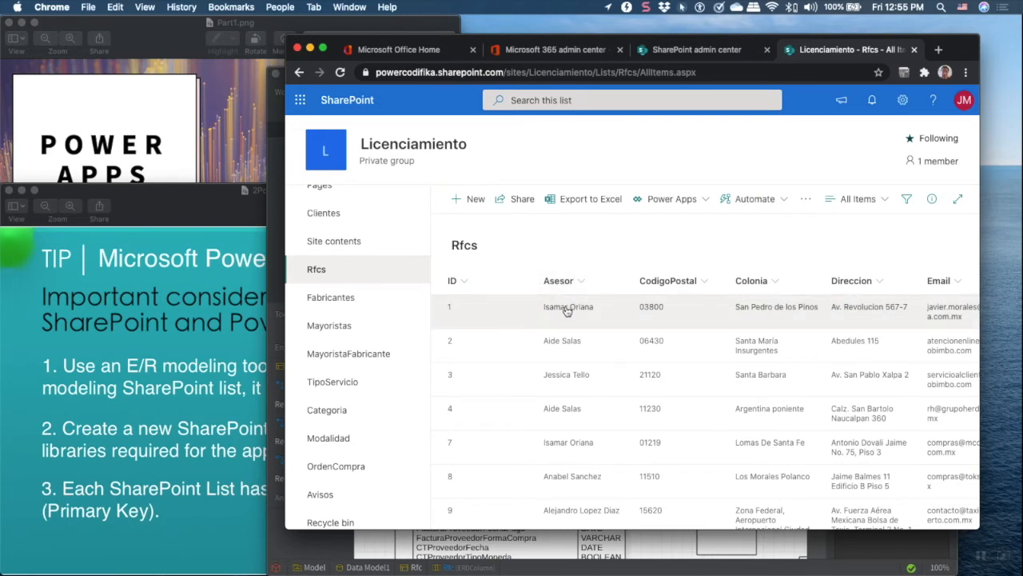
mouse_move(590, 312)
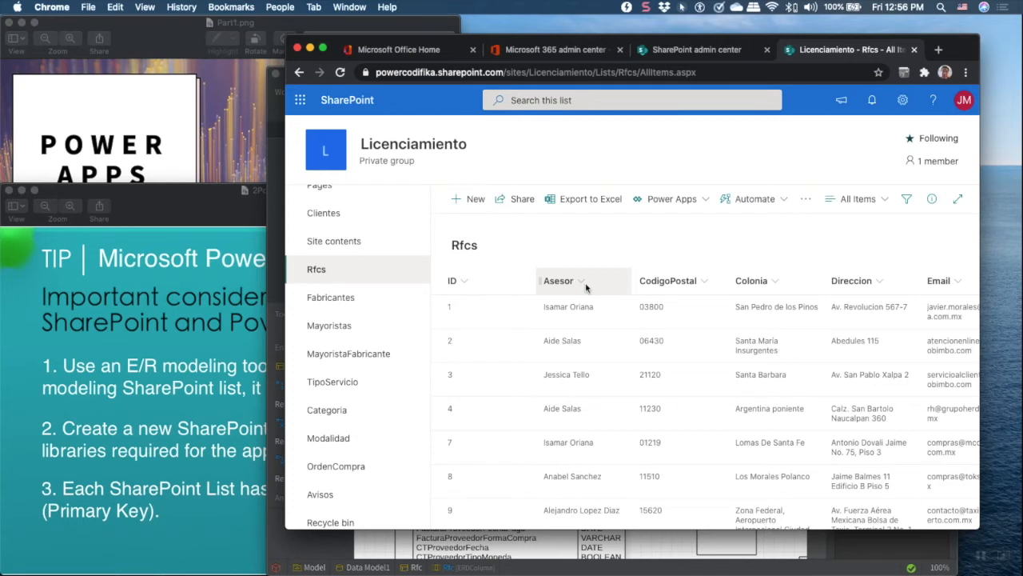
mouse_move(586, 308)
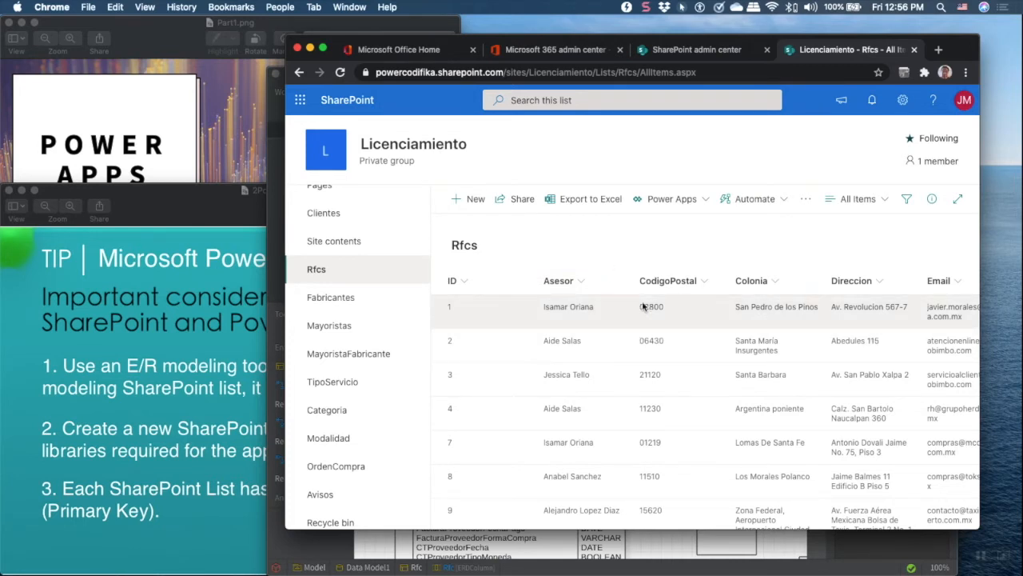
scroll(780, 318, right, 5)
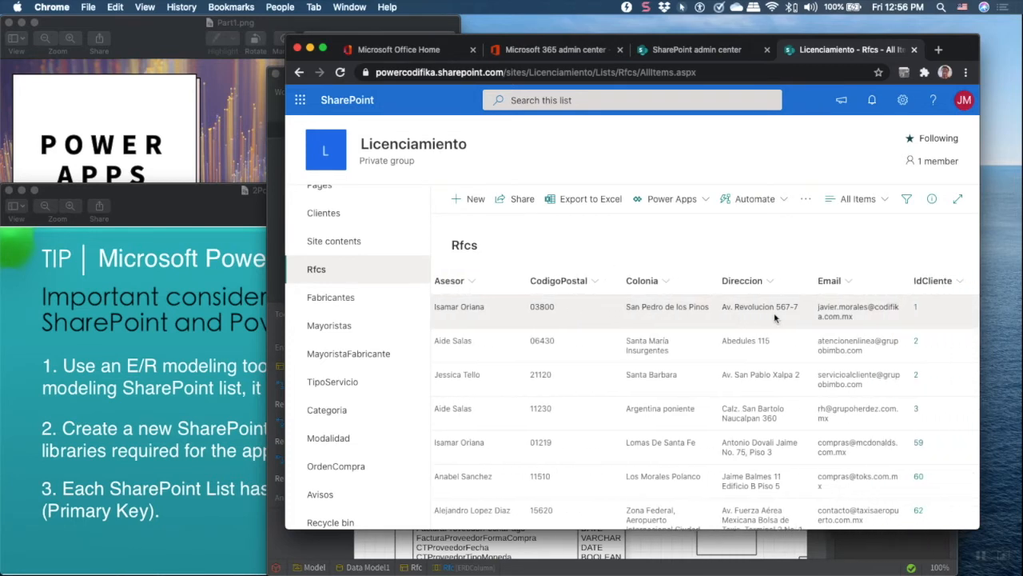
scroll(774, 318, right, 3)
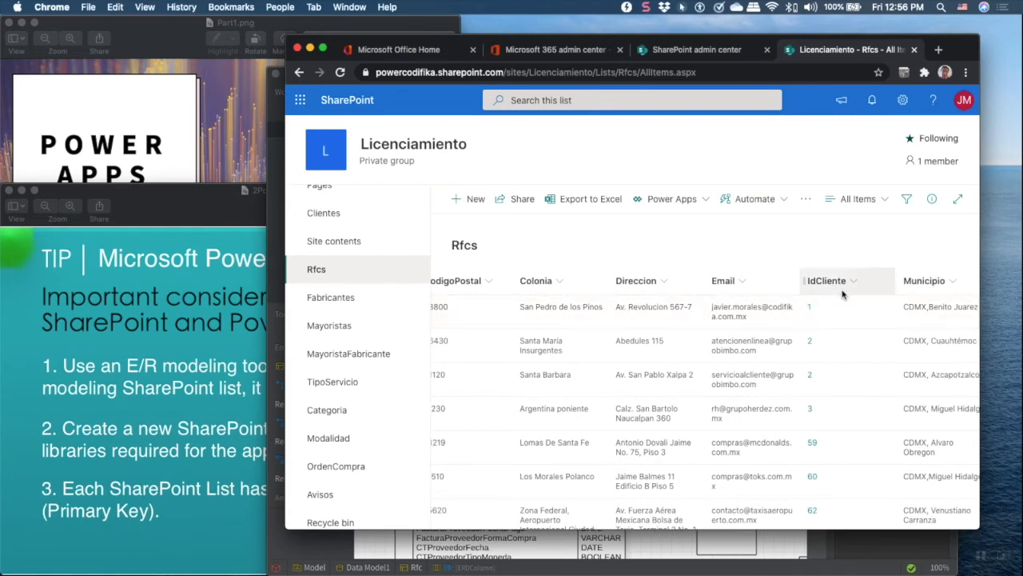
scroll(610, 315, left, 6)
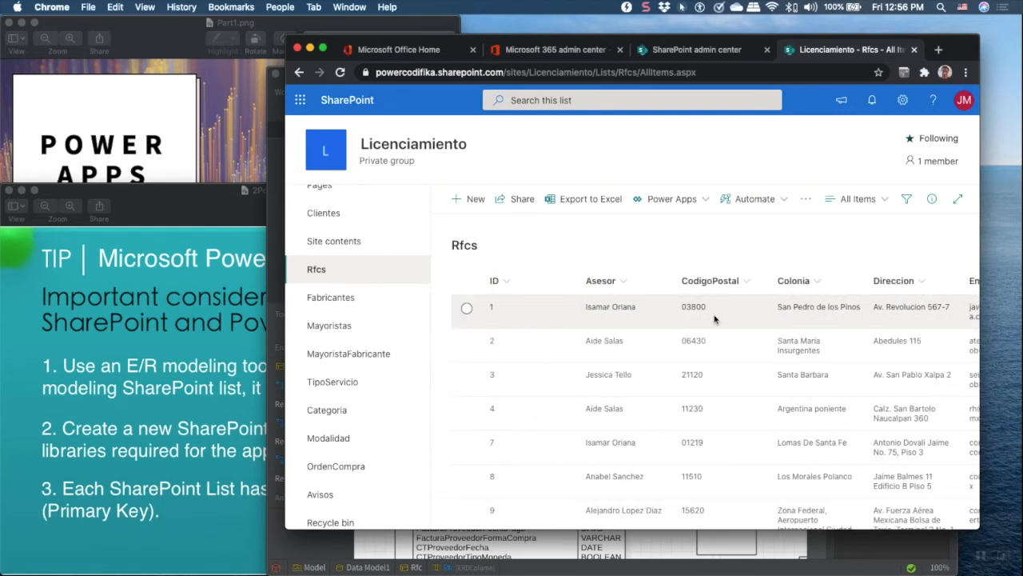
Compare the IdCliente column of the Rfcs list with the ID column of the Clientes list, alternating between both lists
scroll(713, 319, right, 8)
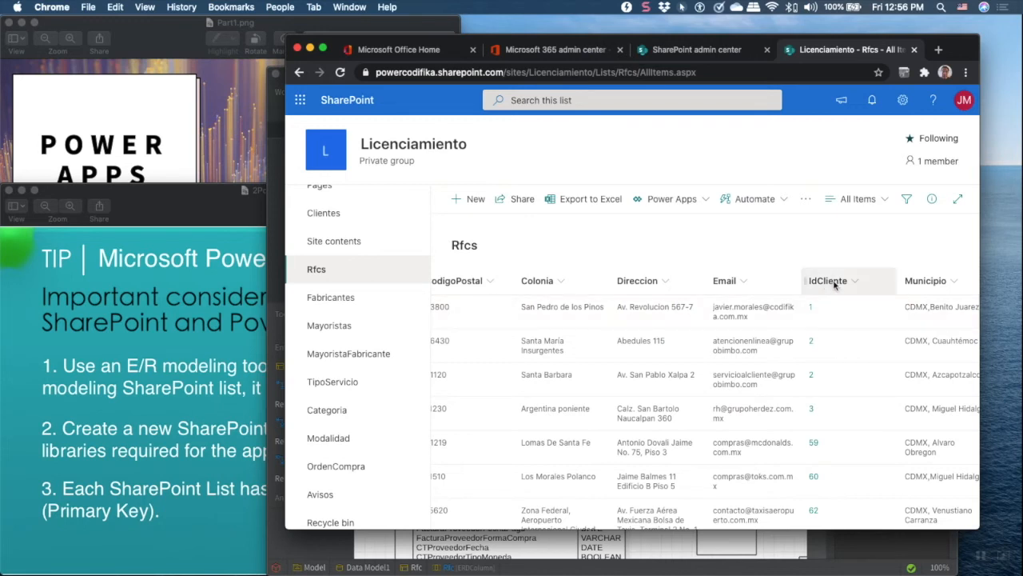
click(338, 224)
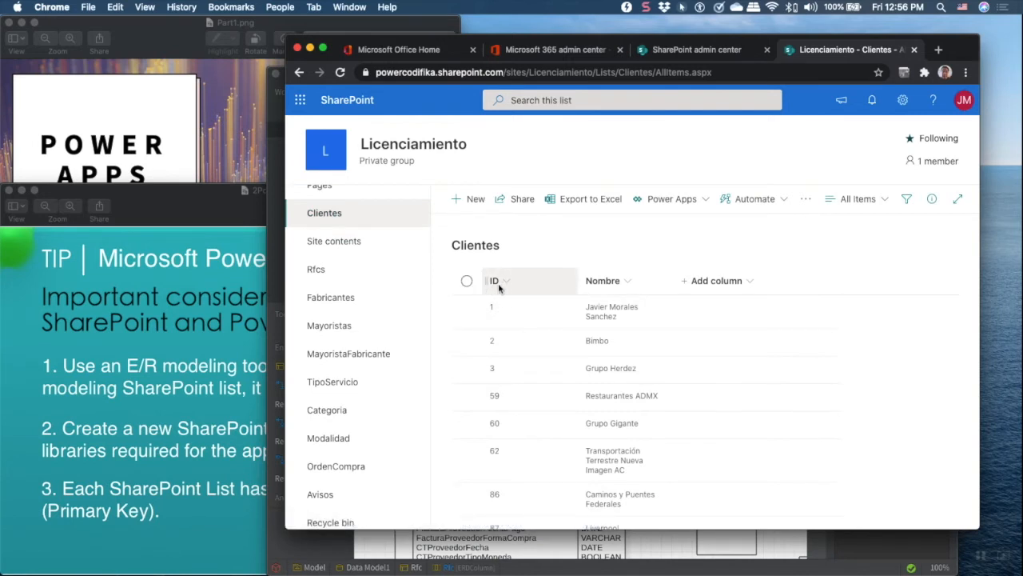
click(324, 278)
scroll(849, 311, right, 2)
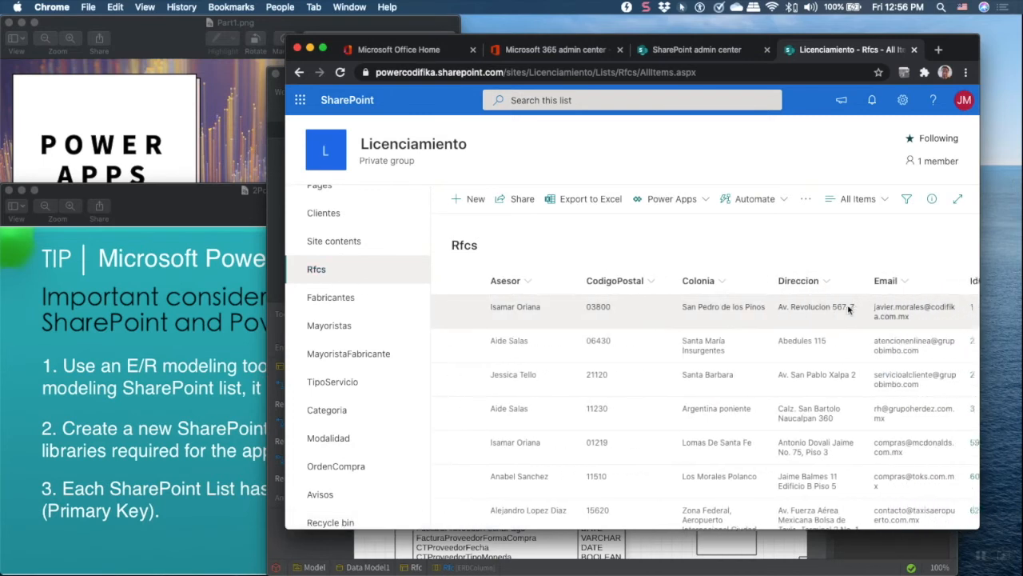
scroll(850, 310, right, 2)
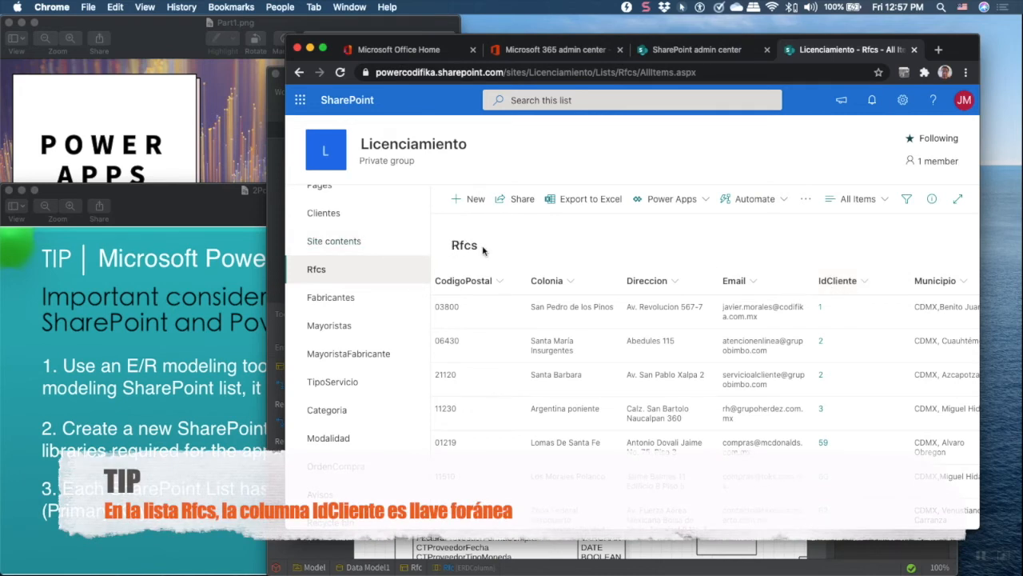
click(354, 216)
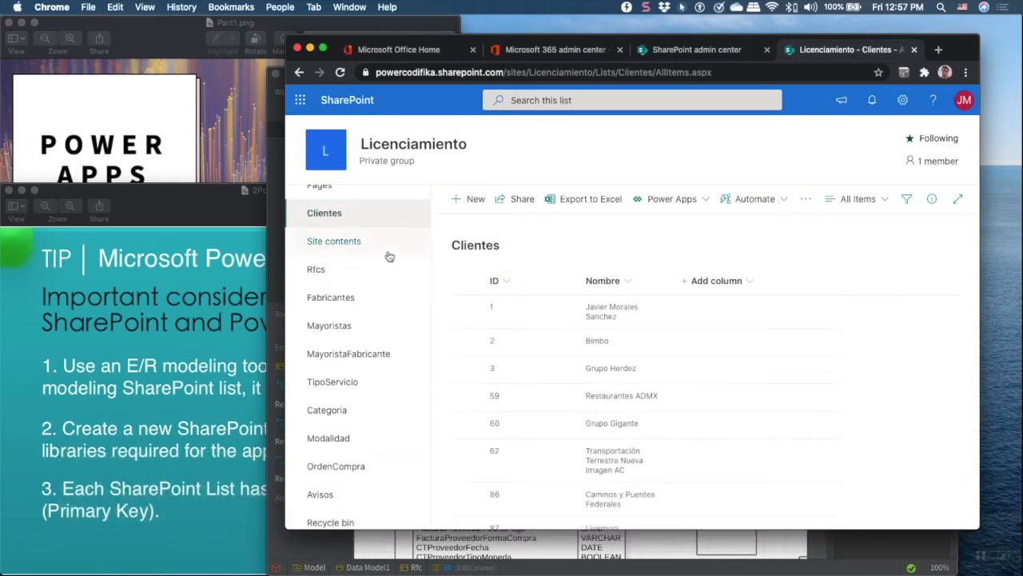
click(341, 278)
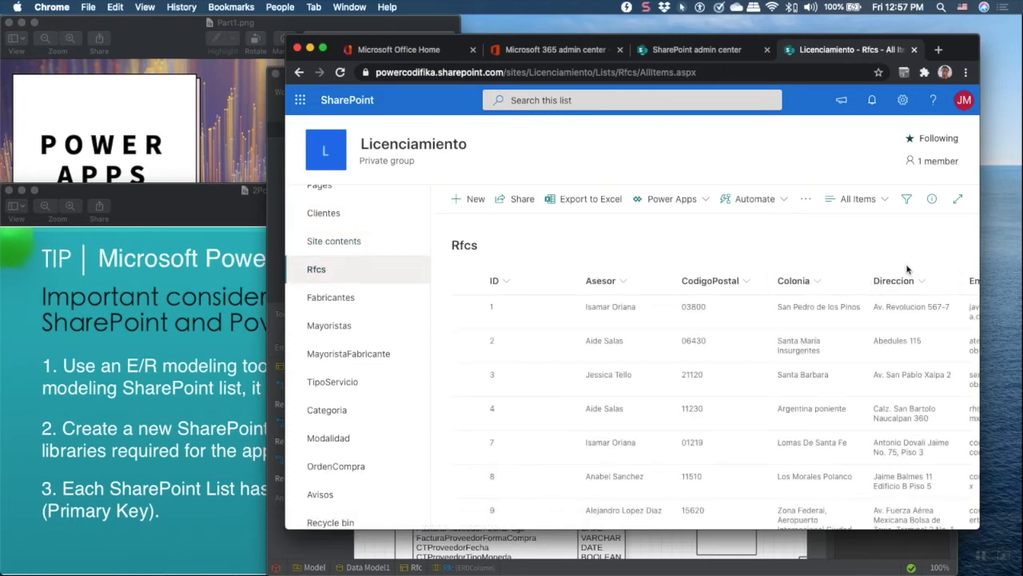
scroll(901, 269, right, 5)
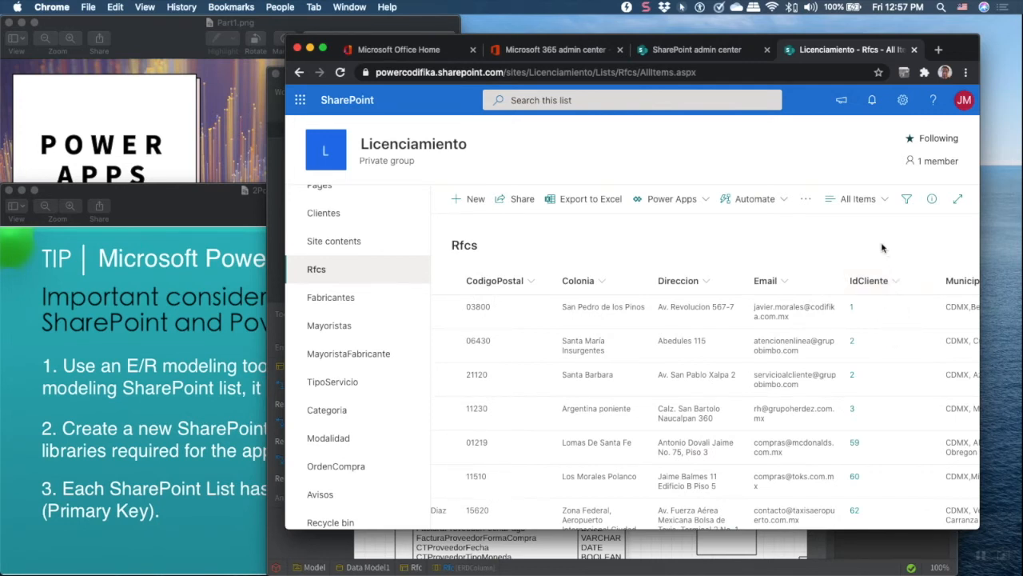
Open the list settings of Rfcs and check the column types of Asesor and IdCliente
click(902, 100)
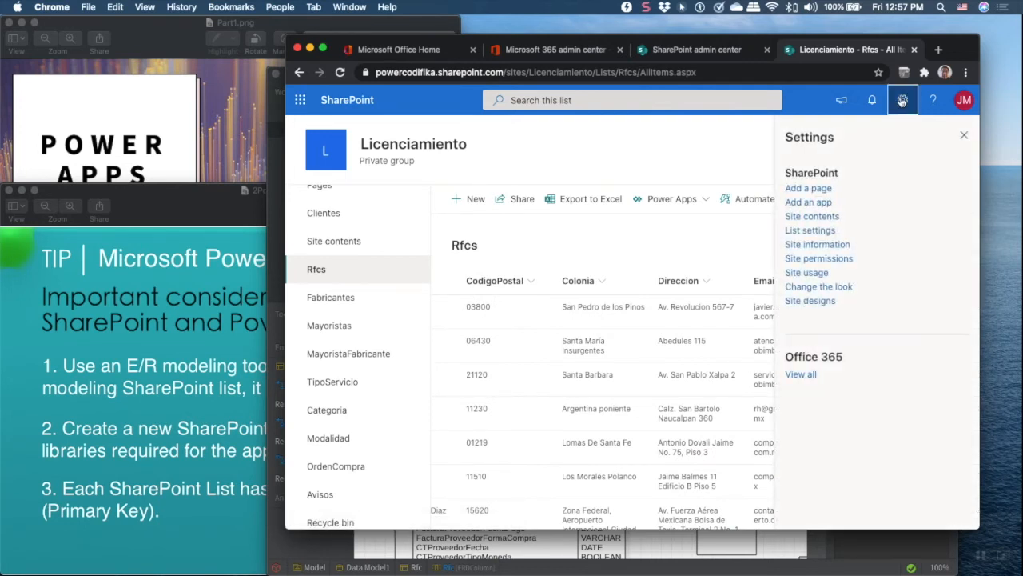
click(802, 235)
scroll(485, 285, down, 6)
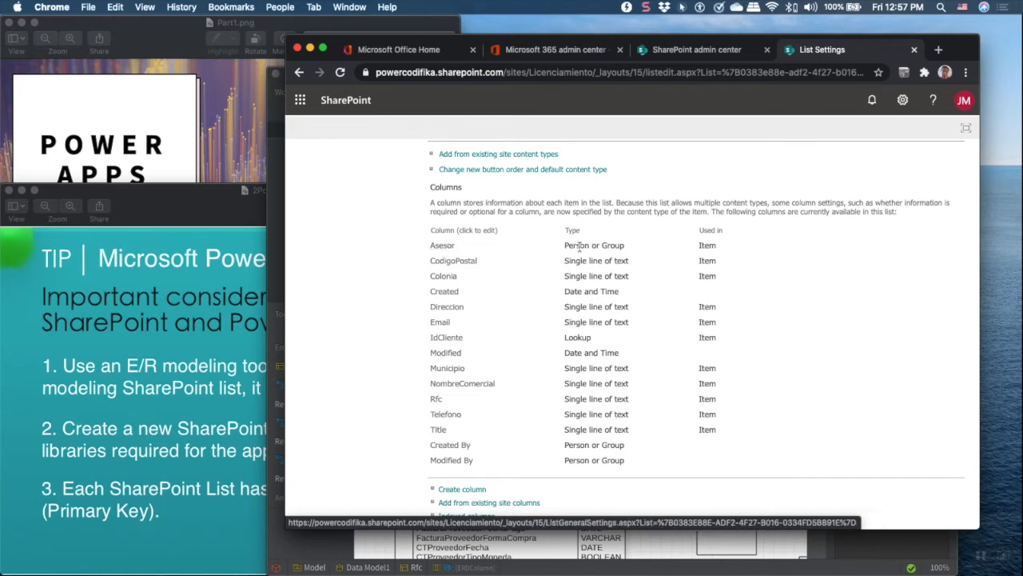
drag(566, 246, 627, 249)
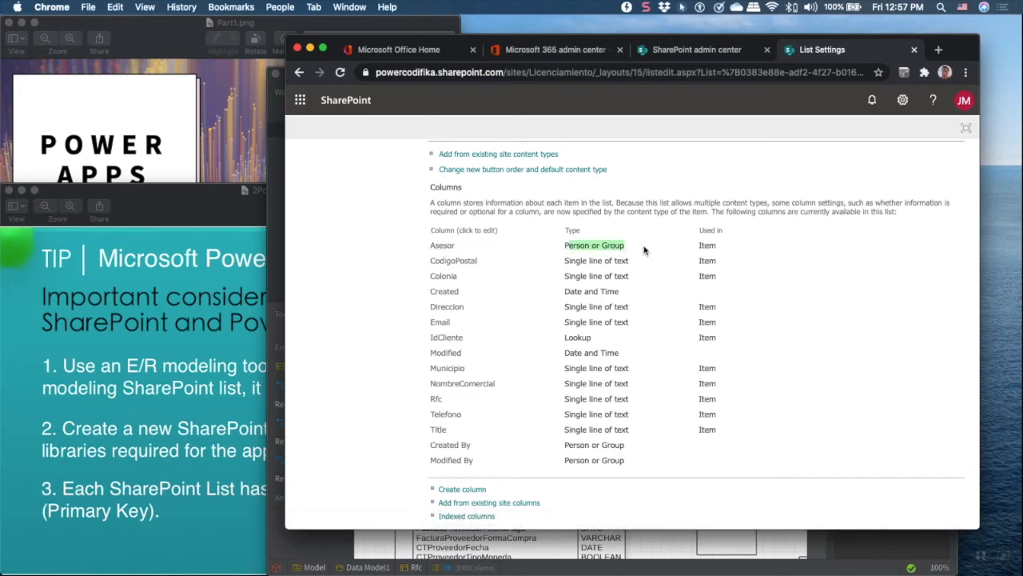
click(644, 251)
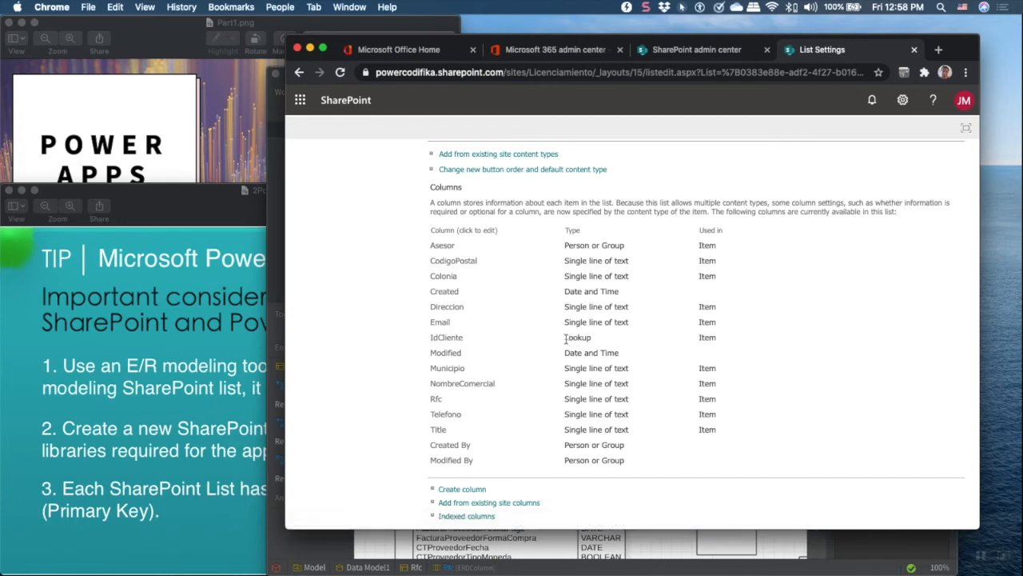
drag(565, 338, 598, 343)
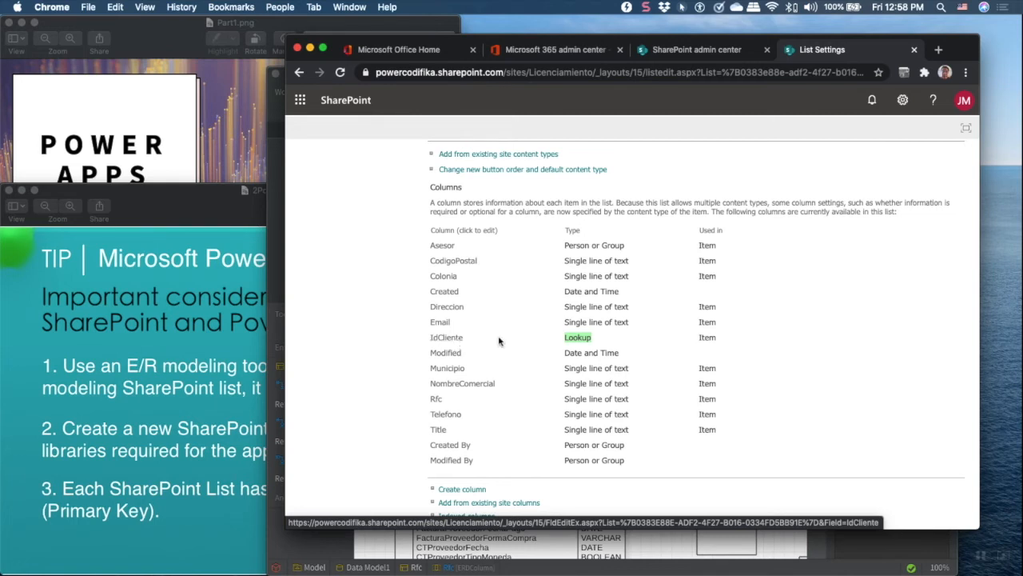
Open the IdCliente column's settings and examine its information type and the list it gets information from
click(454, 339)
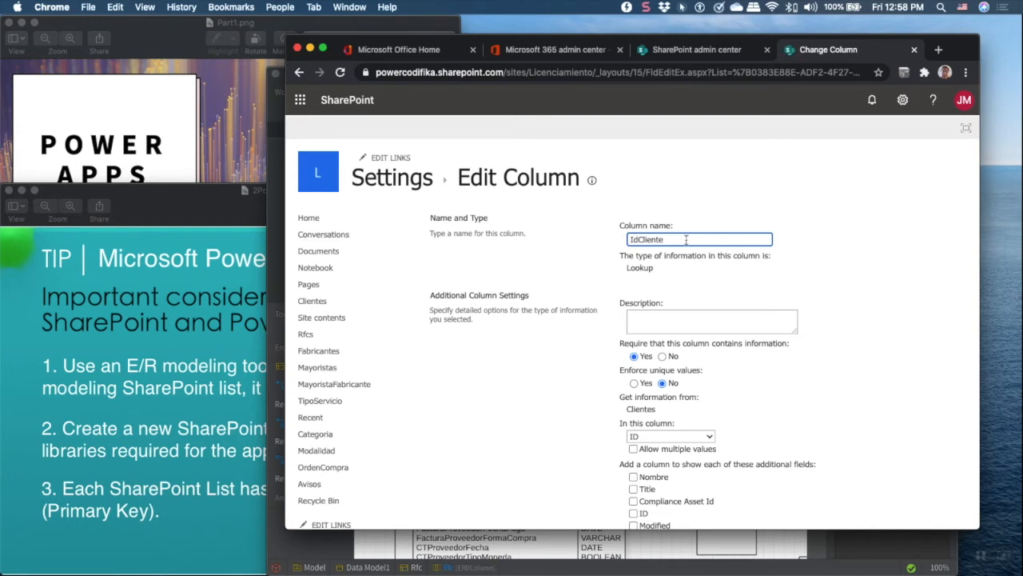
scroll(686, 239, down, 1)
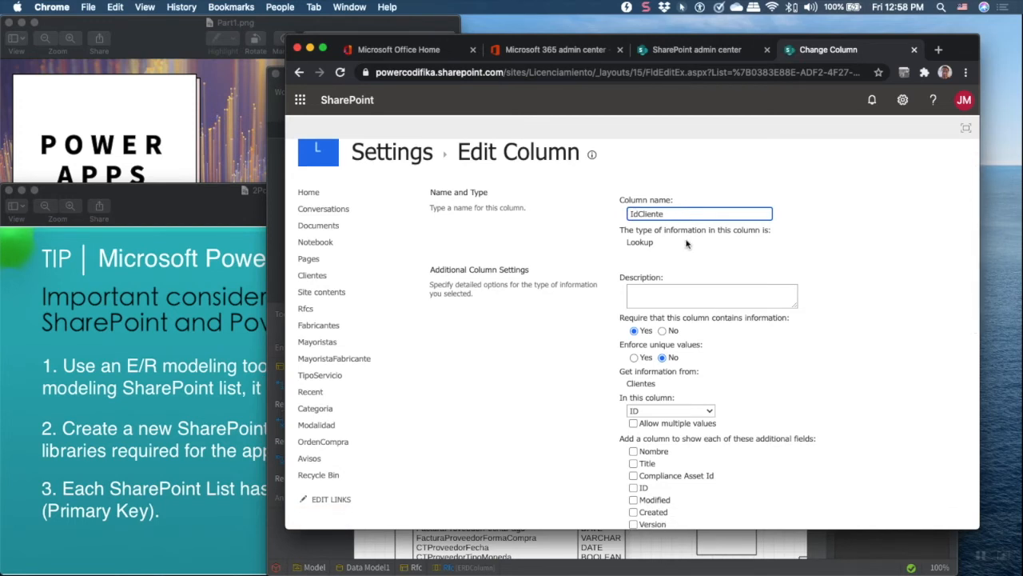
scroll(686, 243, down, 1)
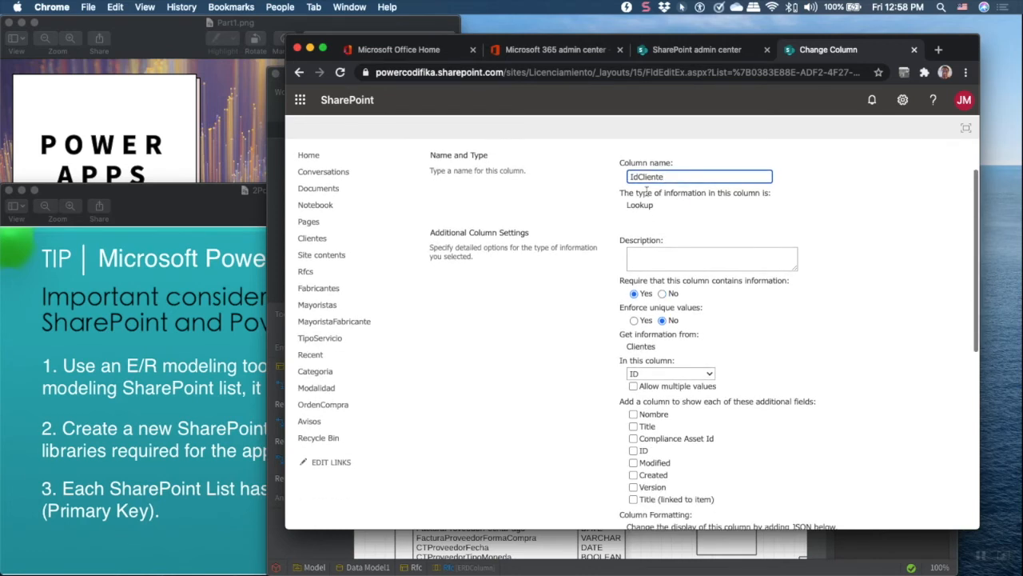
scroll(675, 216, down, 1)
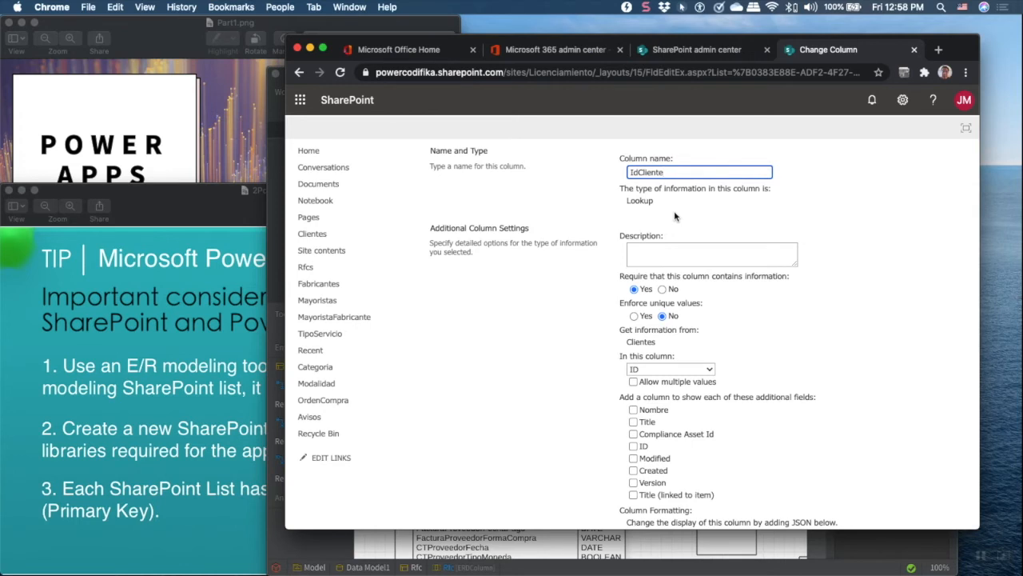
drag(627, 200, 651, 203)
scroll(649, 246, down, 3)
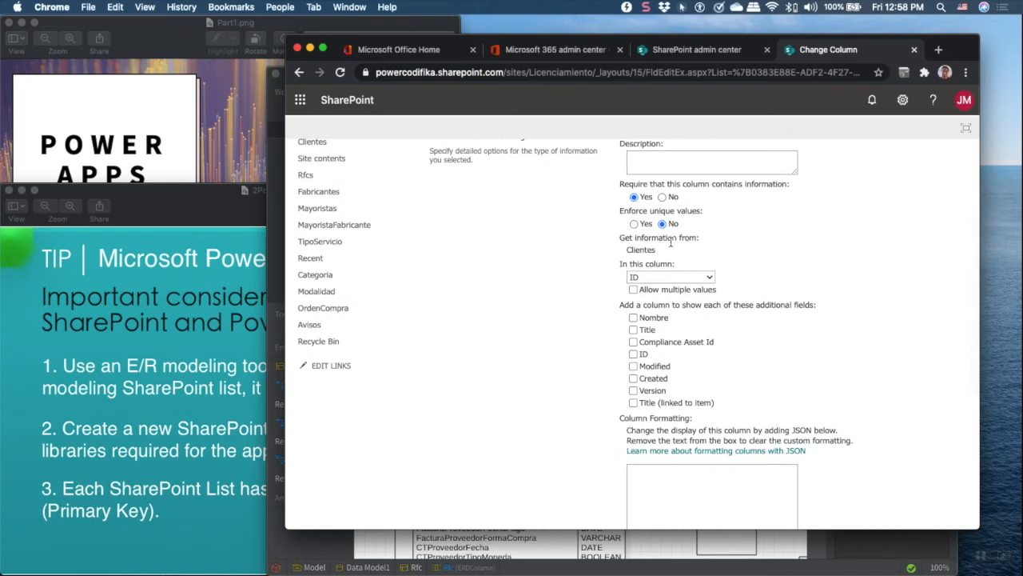
scroll(652, 250, up, 1)
scroll(652, 251, up, 3)
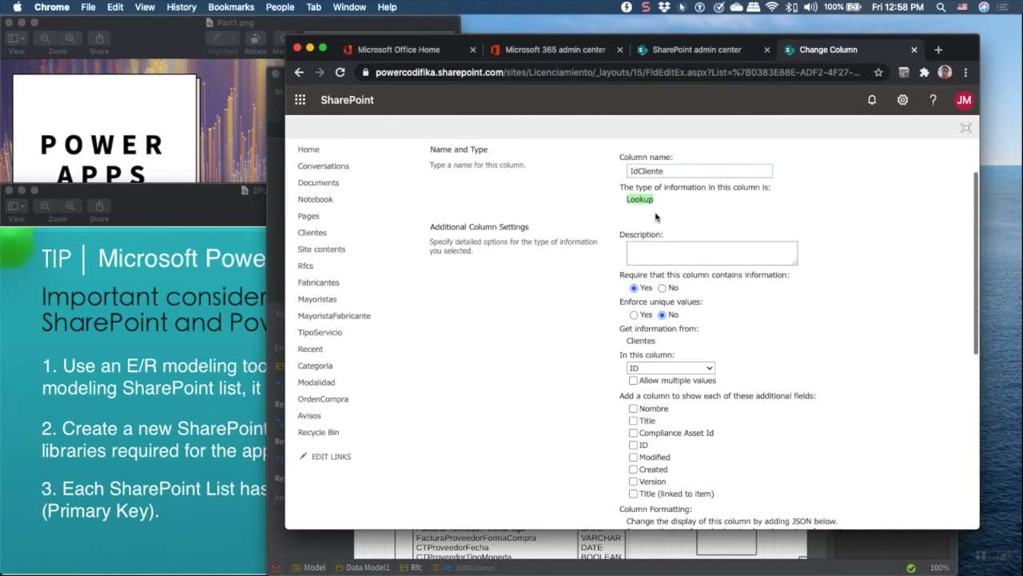
scroll(626, 291, down, 3)
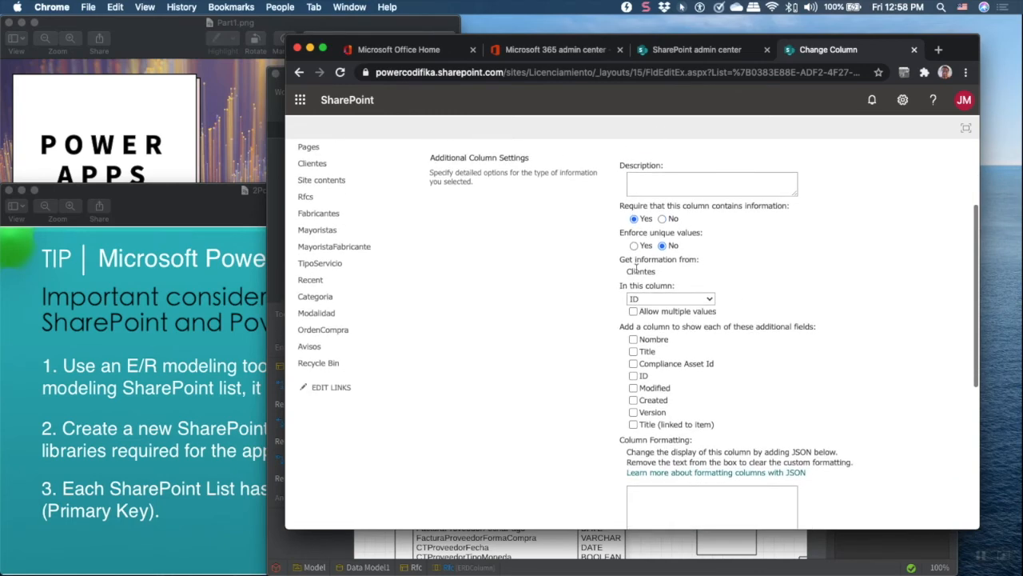
drag(626, 271, 654, 272)
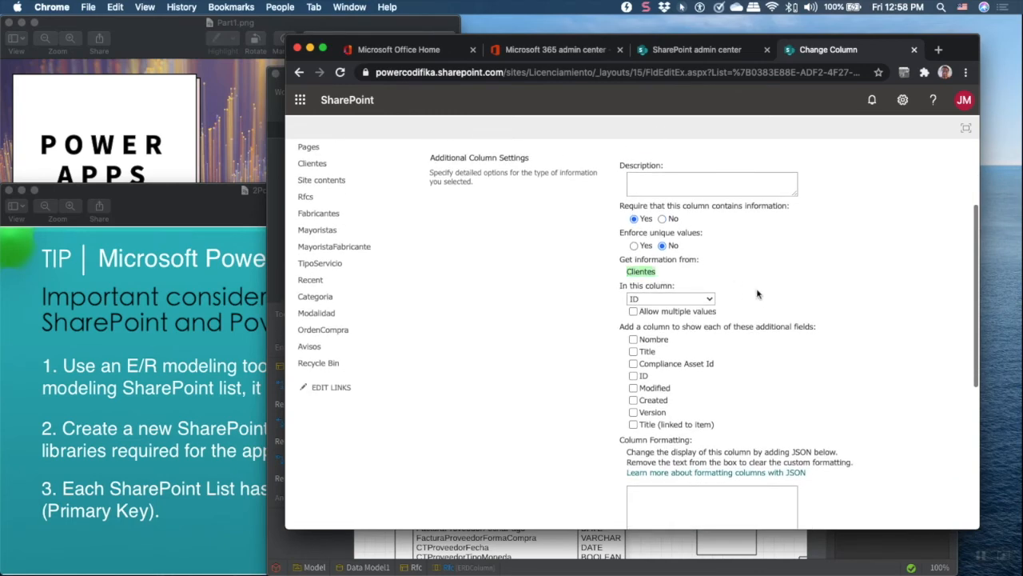
Inspect the source columns available for the IdCliente lookup without changing the selection, and review the column name
click(710, 299)
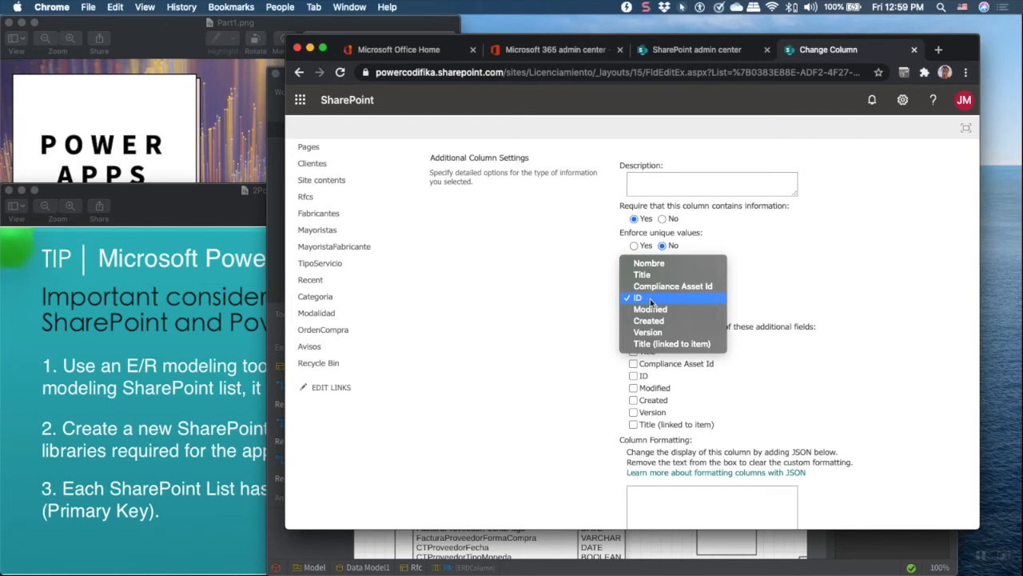
click(796, 297)
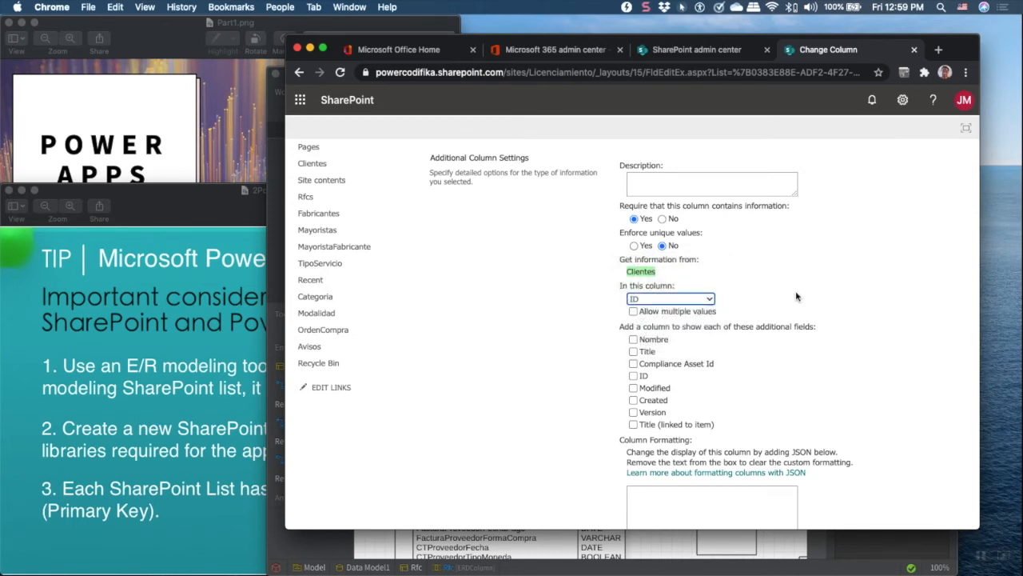
scroll(796, 297, up, 3)
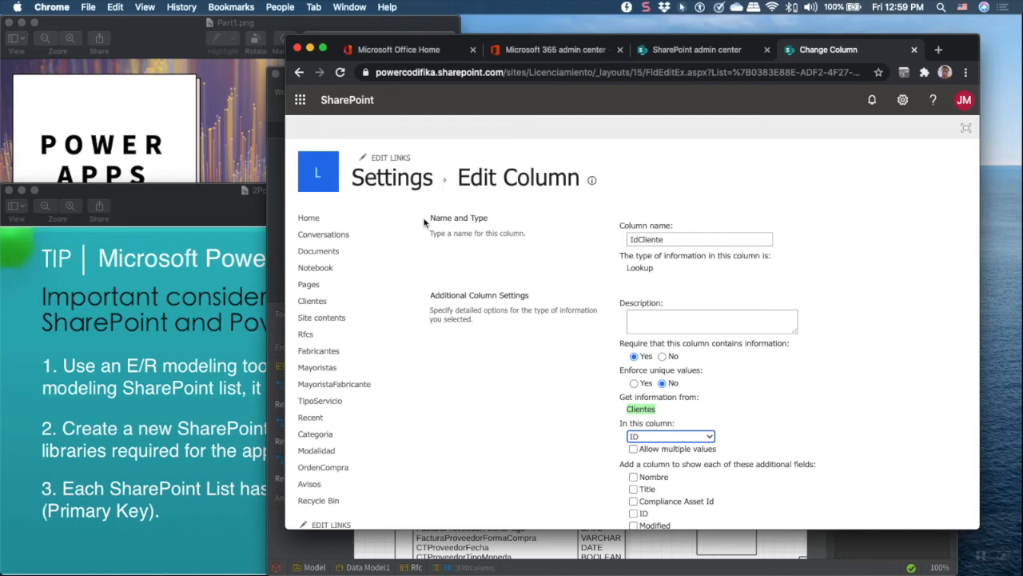
click(667, 239)
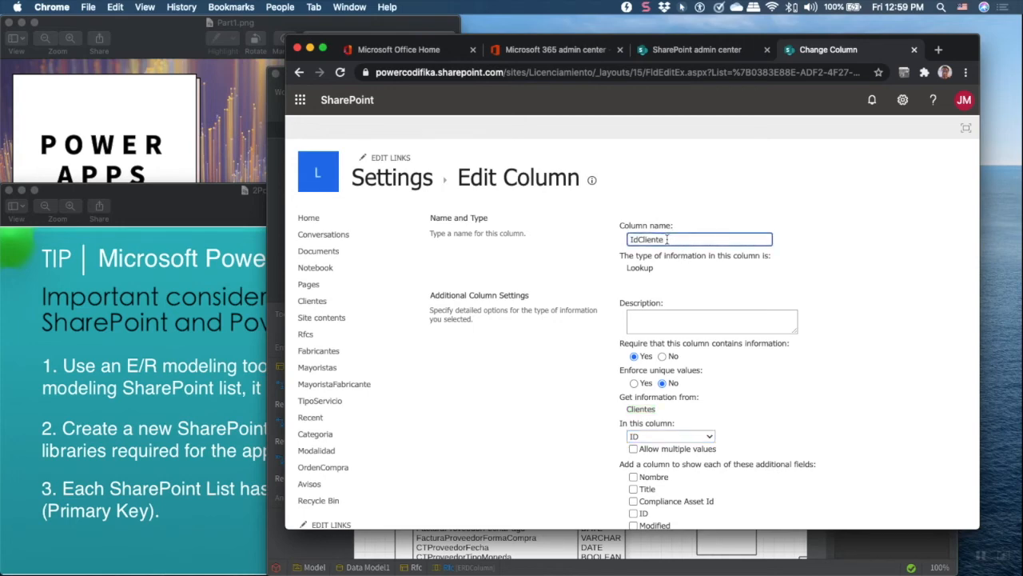
scroll(666, 239, down, 5)
scroll(666, 239, up, 5)
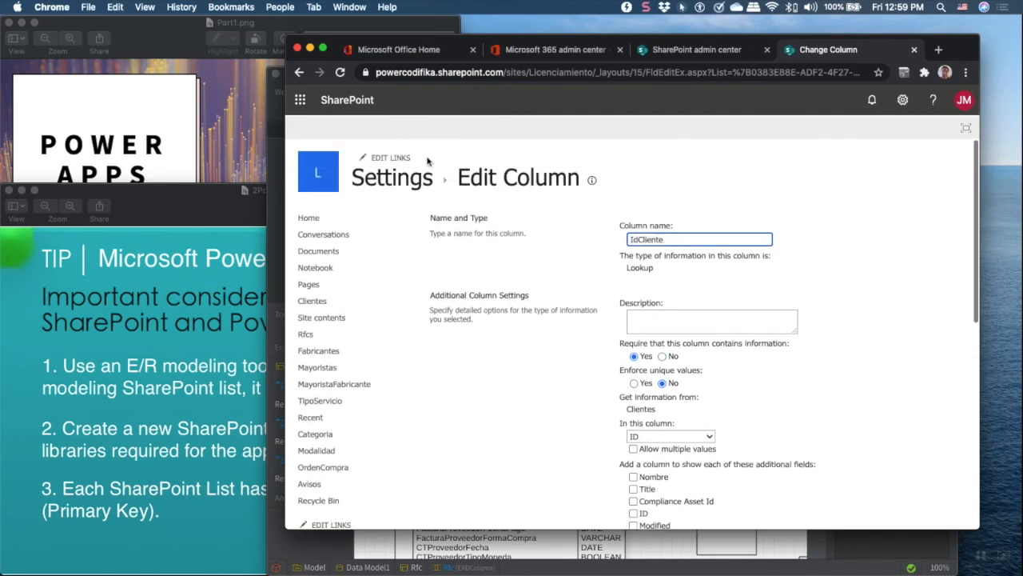
Return to the Rfcs list, select the item with ID 1, and look at its IdCliente value
click(299, 73)
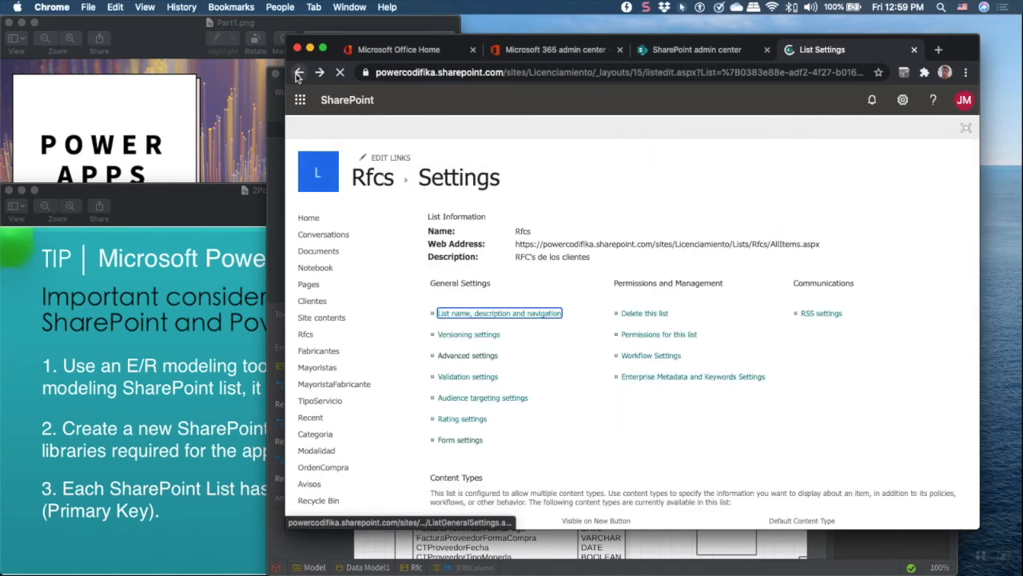
click(385, 179)
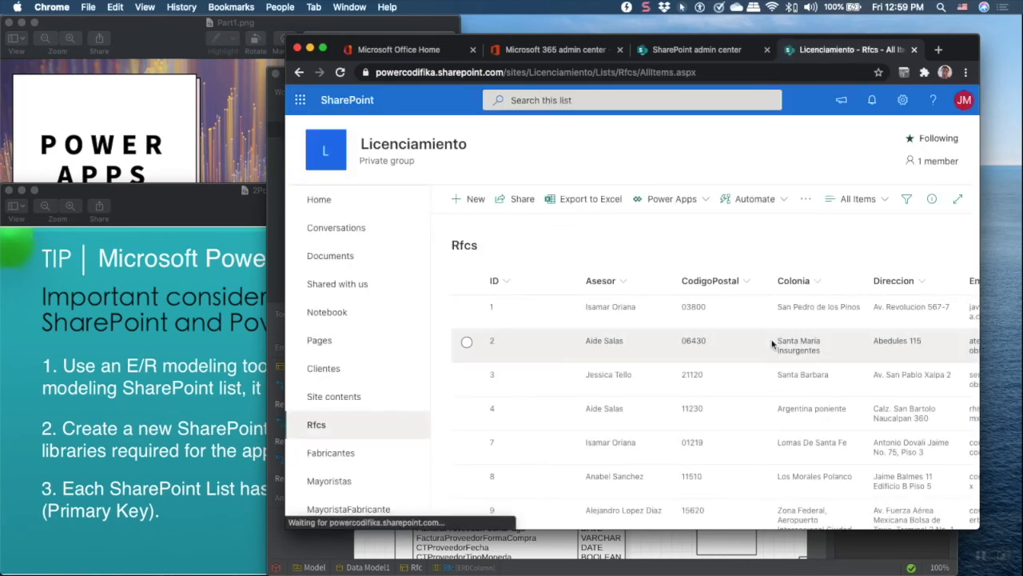
scroll(768, 336, right, 5)
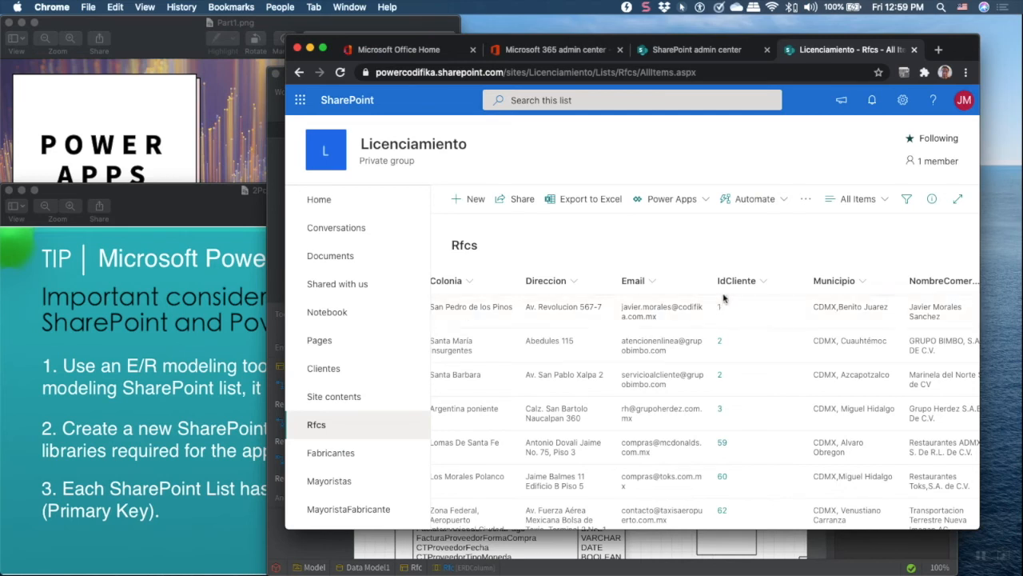
scroll(698, 318, left, 5)
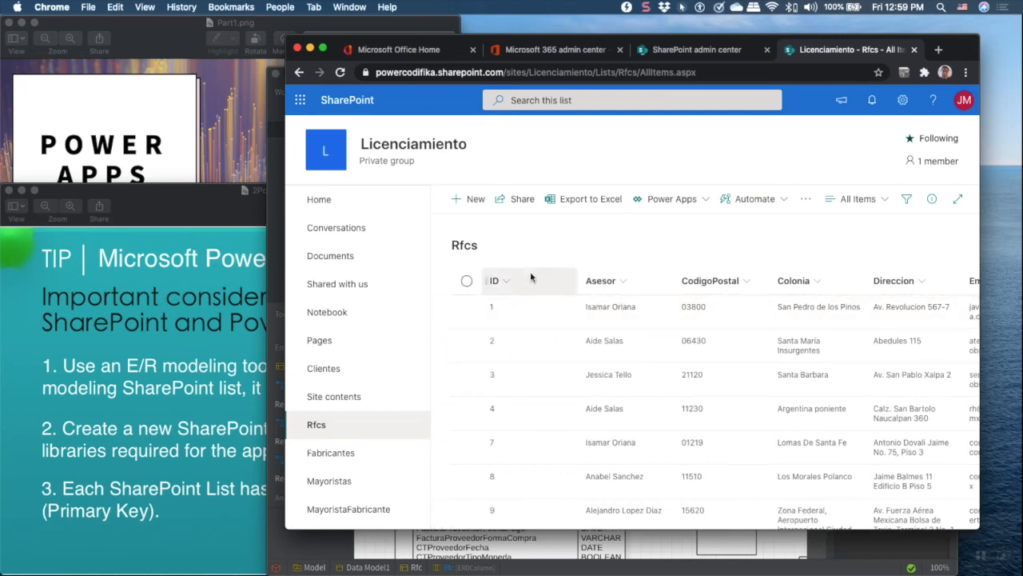
click(513, 309)
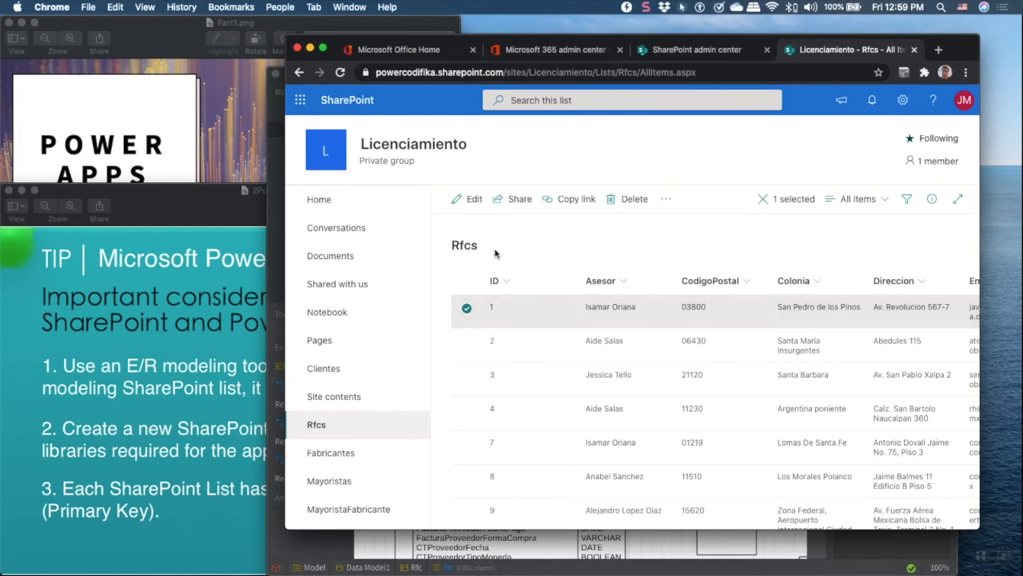
scroll(515, 259, right, 2)
scroll(515, 259, right, 5)
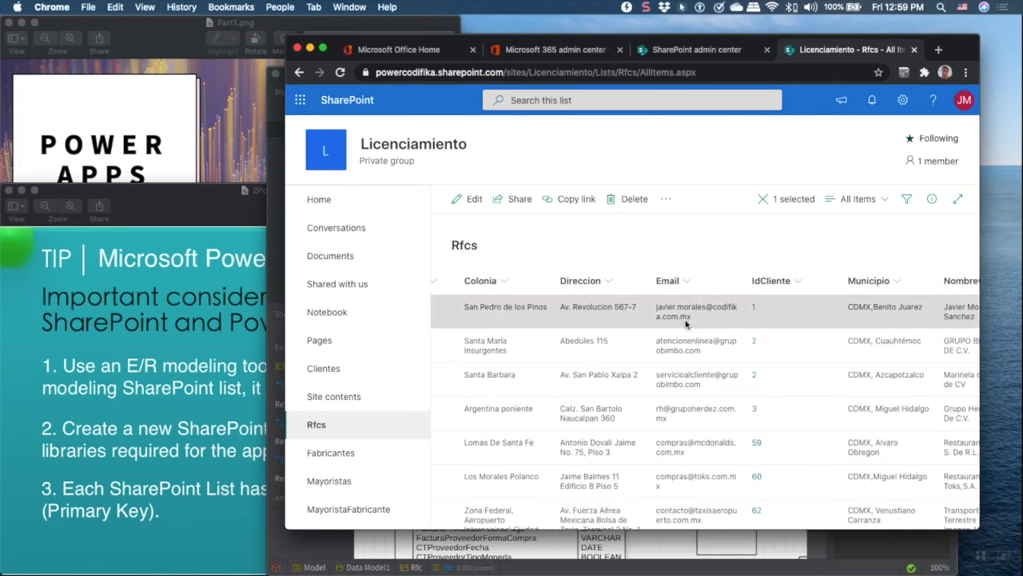
Follow the IdCliente link of the first Rfcs item to its item properties page, and open the Clientes list from there
click(755, 309)
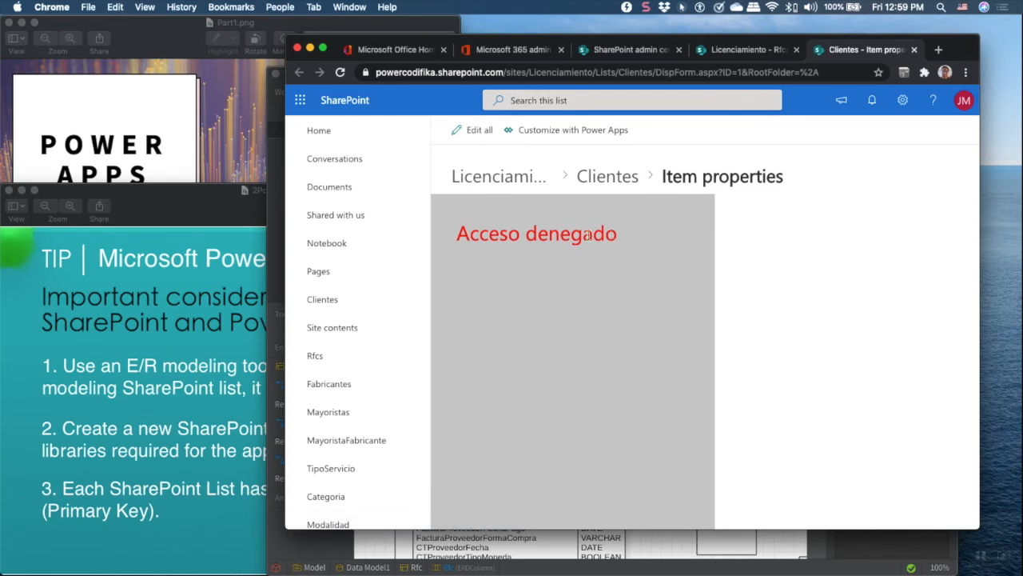
drag(456, 233, 622, 235)
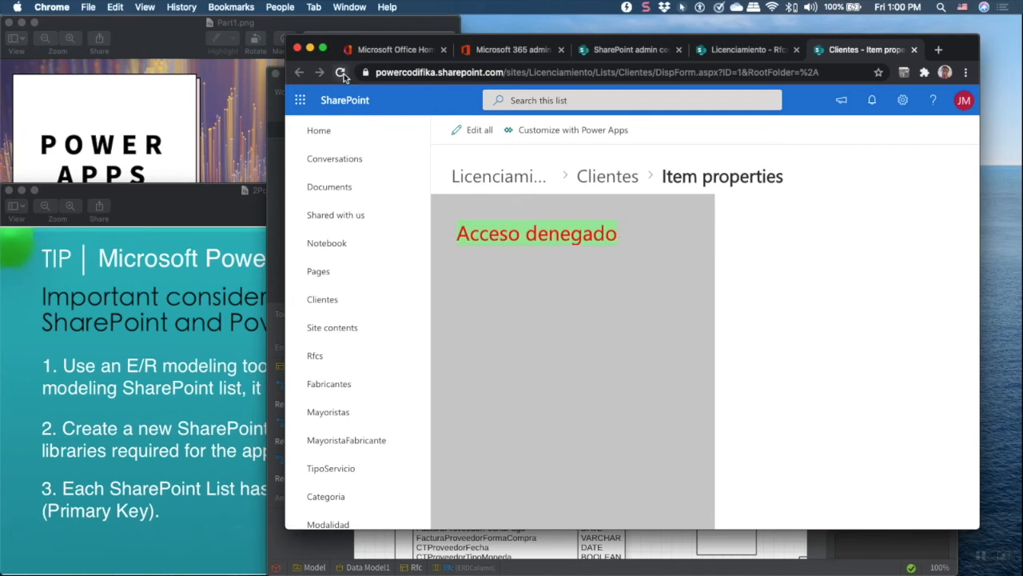
click(348, 309)
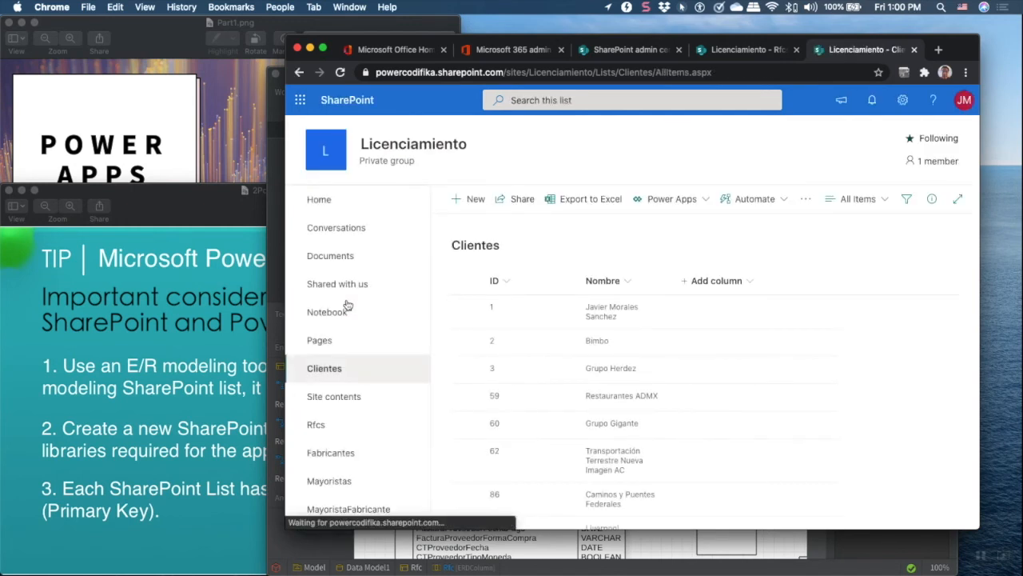
Switch to Preview, close the 2PostSharePoint1Facebook.png tip image, and restore the minimized 3PostSharePoint2Facebook.png image, placing it over the browser window
click(176, 343)
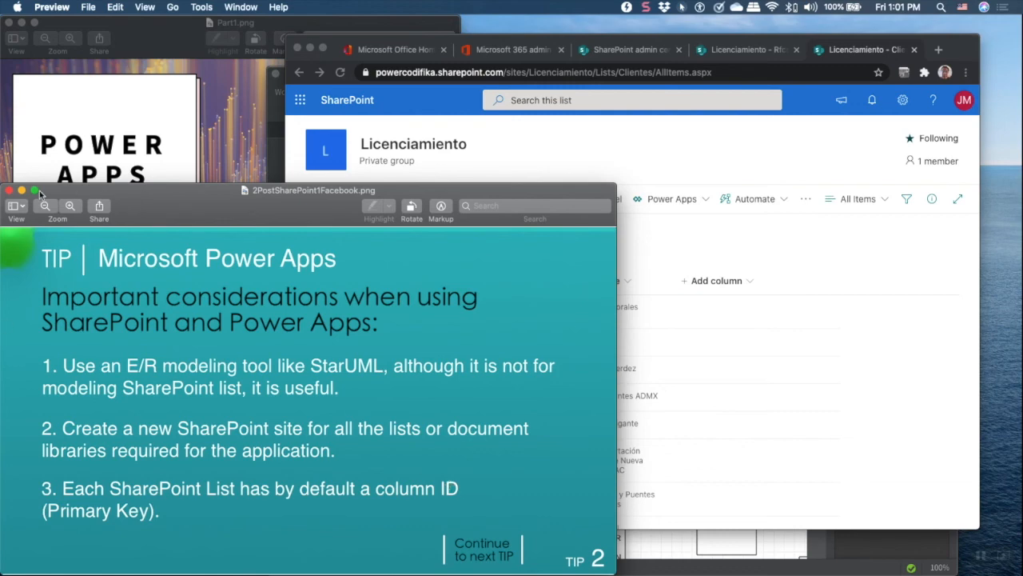
click(7, 192)
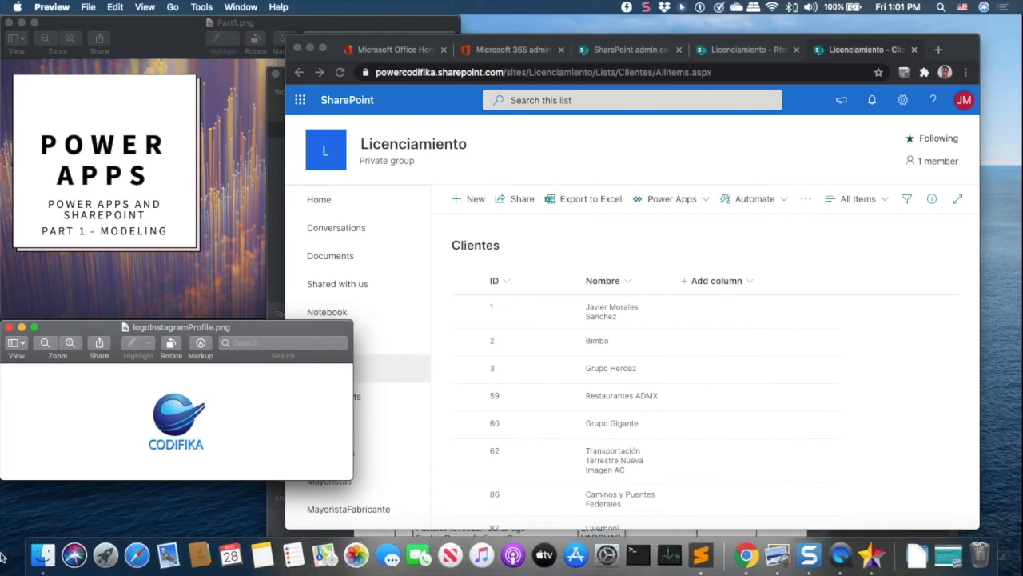
click(49, 553)
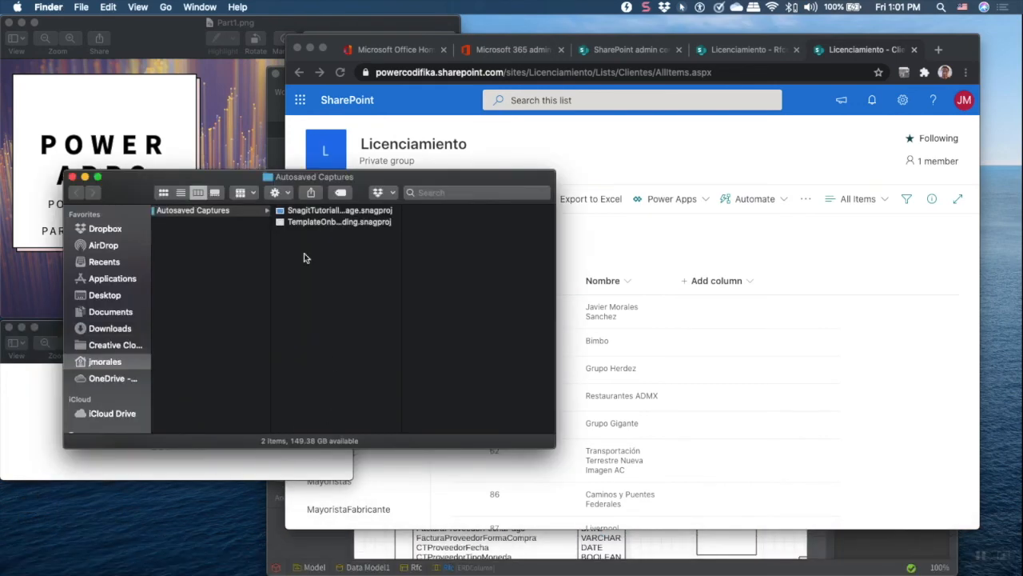
click(73, 178)
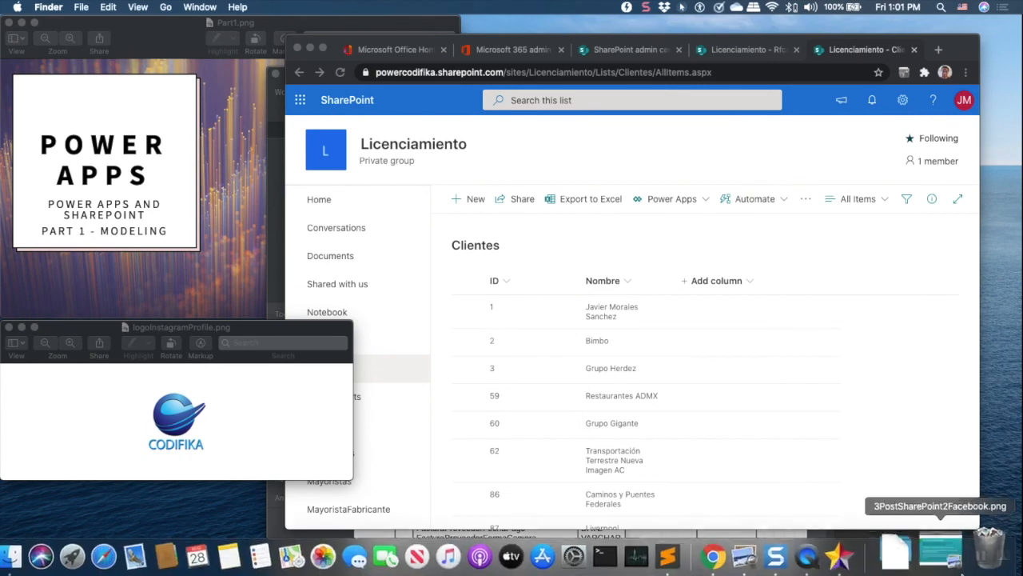
click(948, 549)
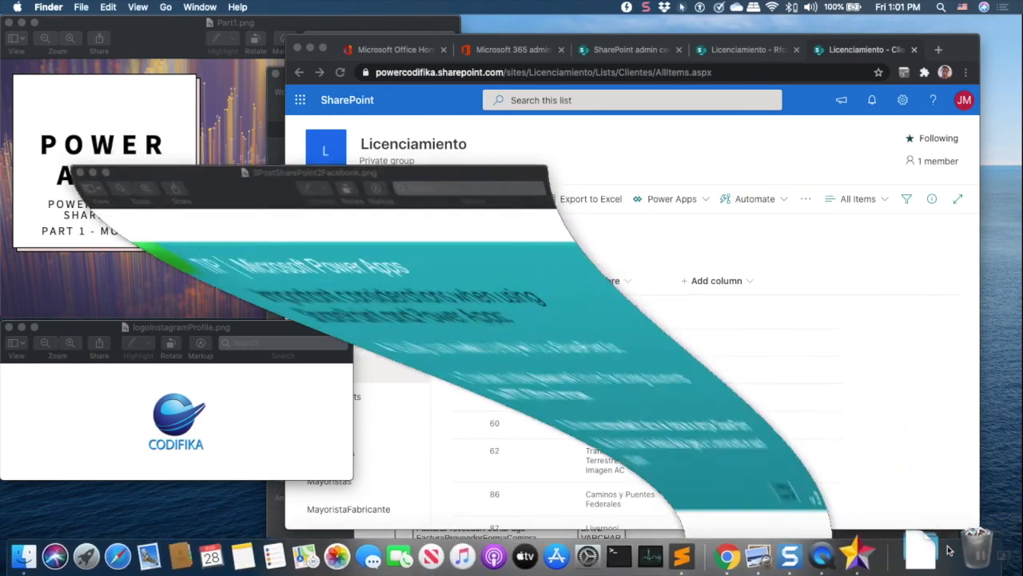
drag(216, 210, 412, 210)
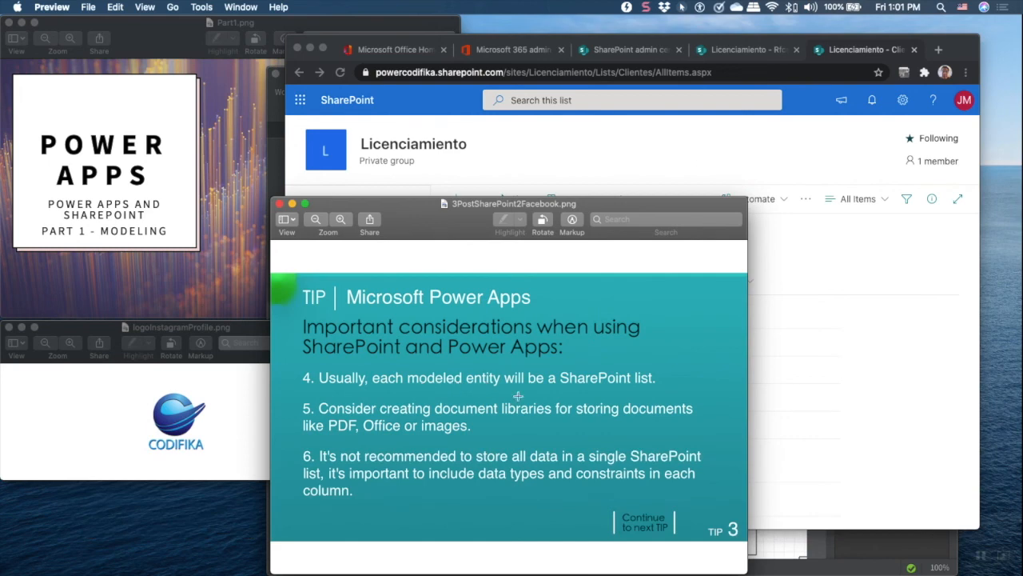
Switch to StarUML to look at the ER diagram, and minimize its window to return to the TIP 3 image
click(799, 554)
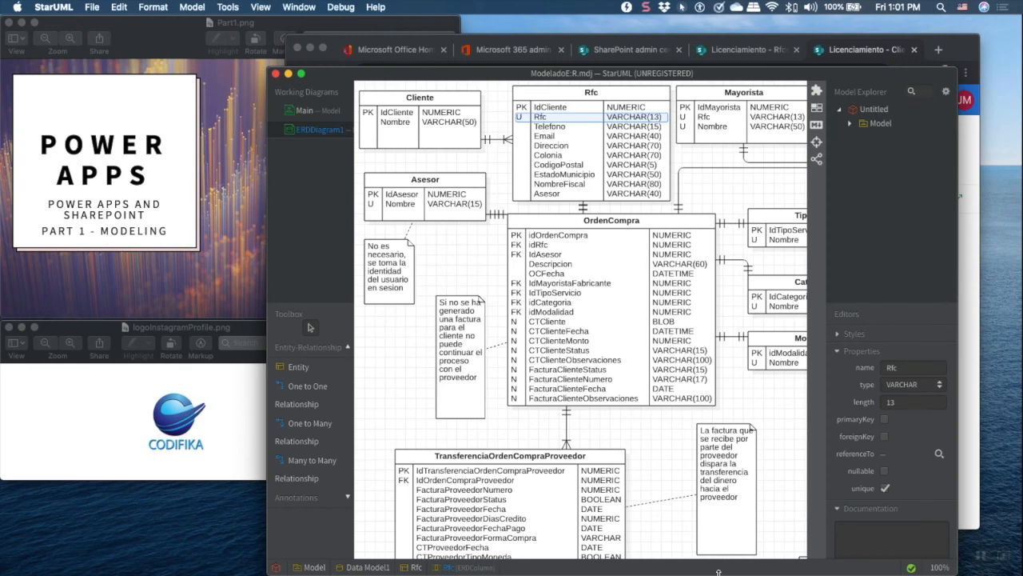
mouse_move(735, 572)
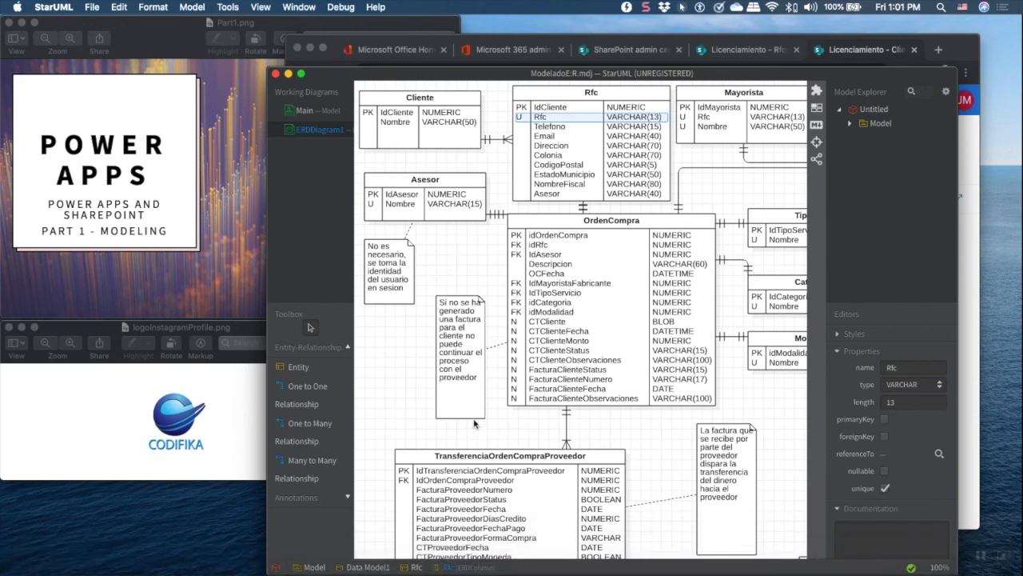
click(288, 73)
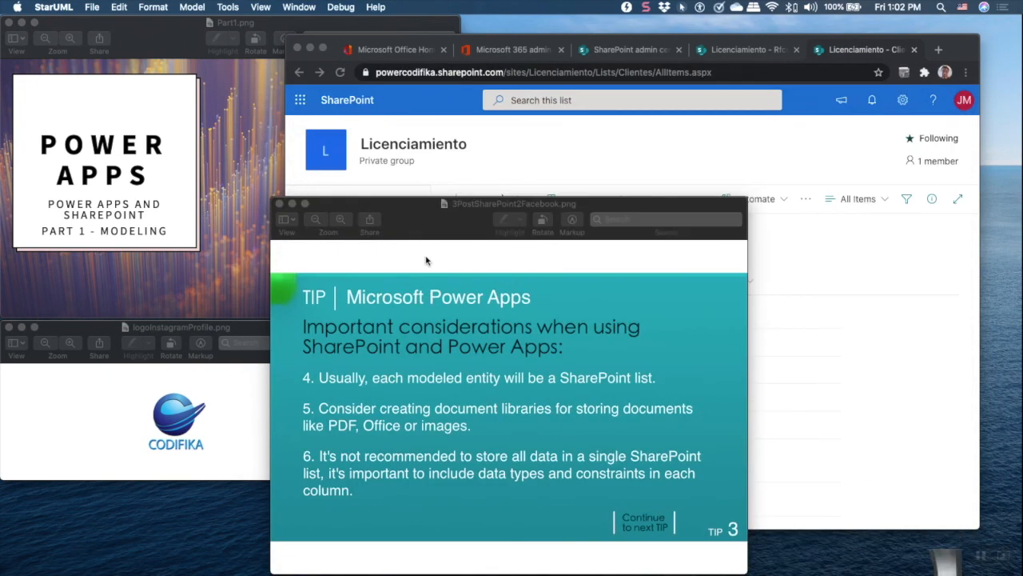